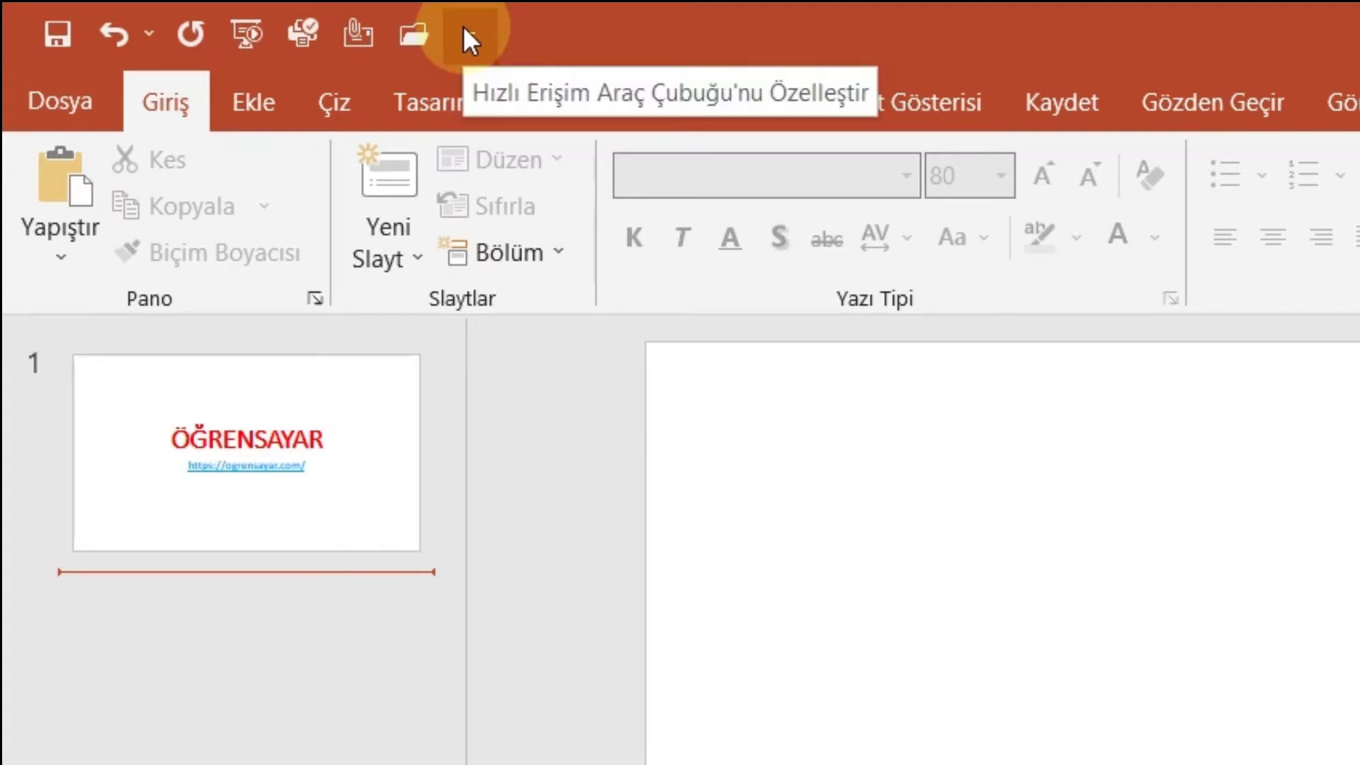
Step: Move the Quick Access Toolbar below the ribbon, then back above it
left_click(465, 32)
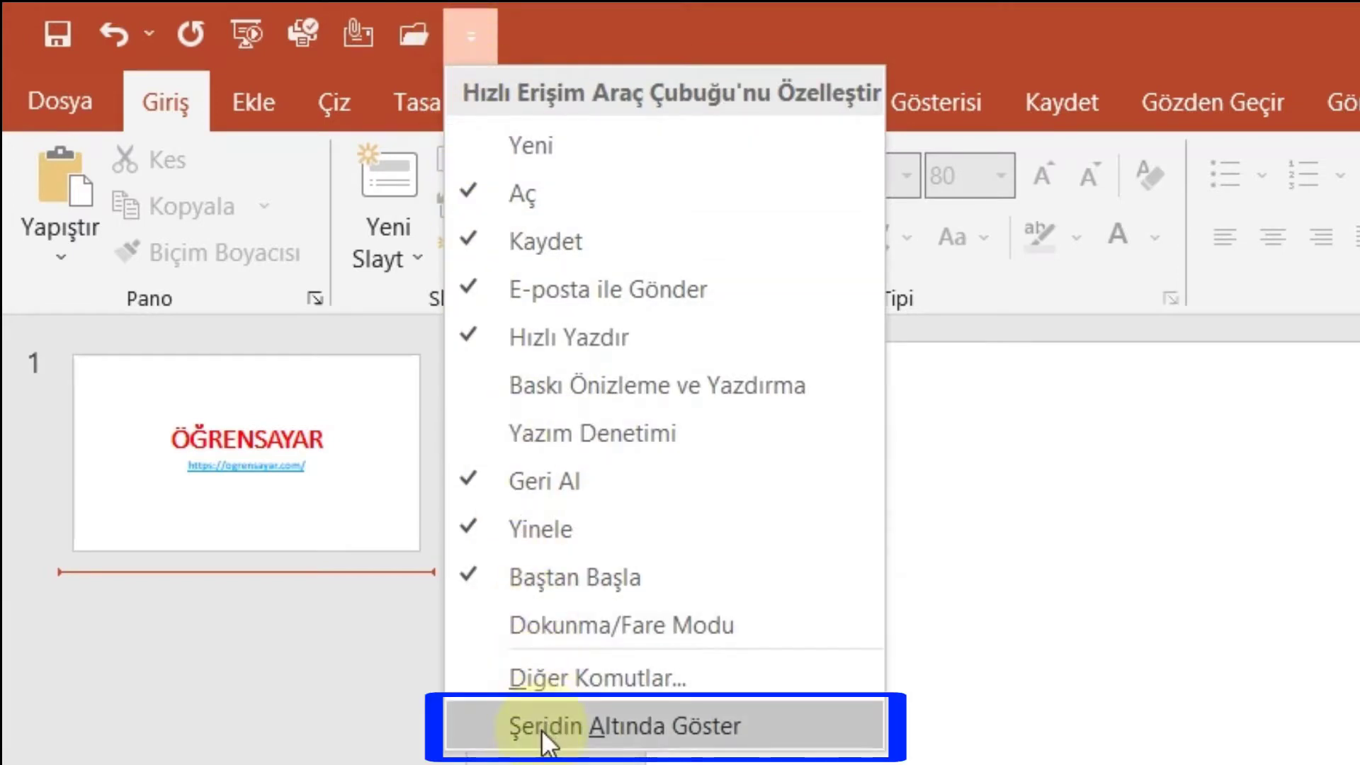
left_click(682, 737)
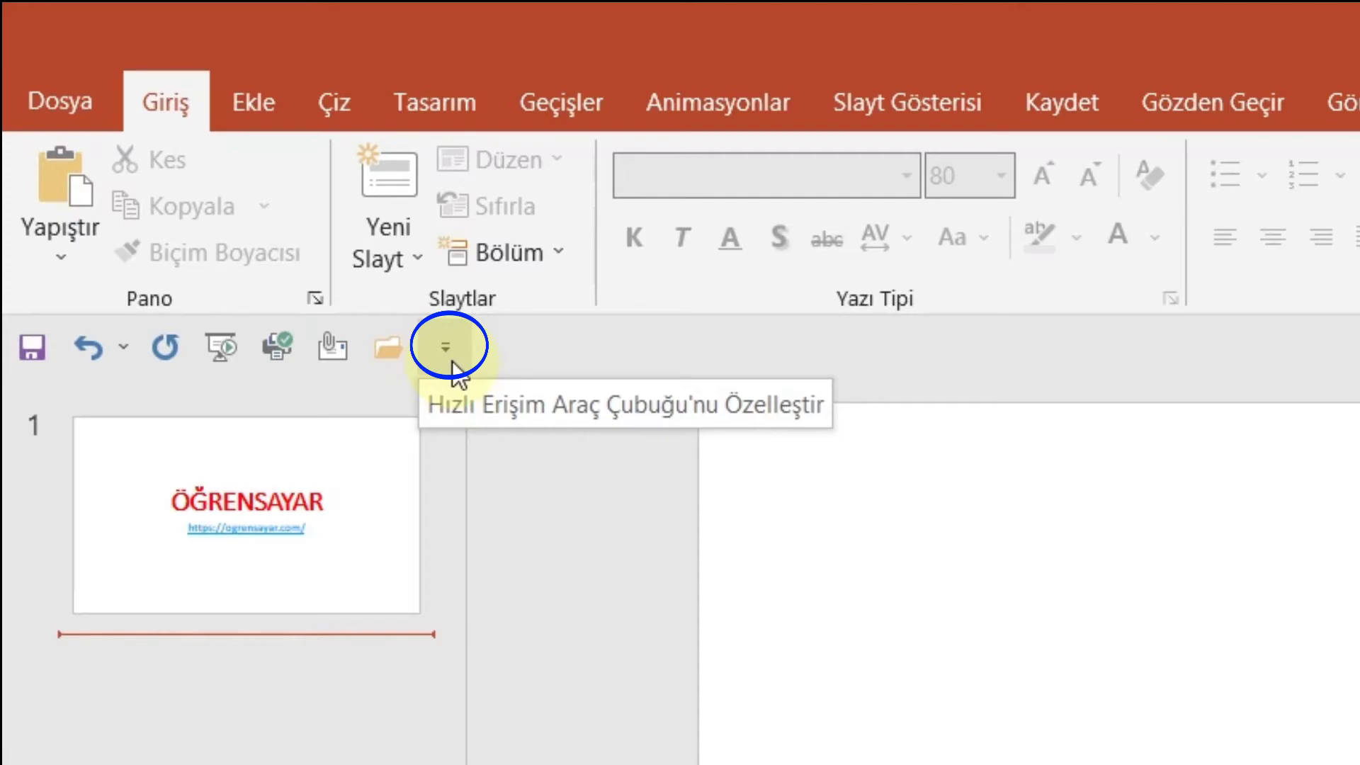
left_click(452, 362)
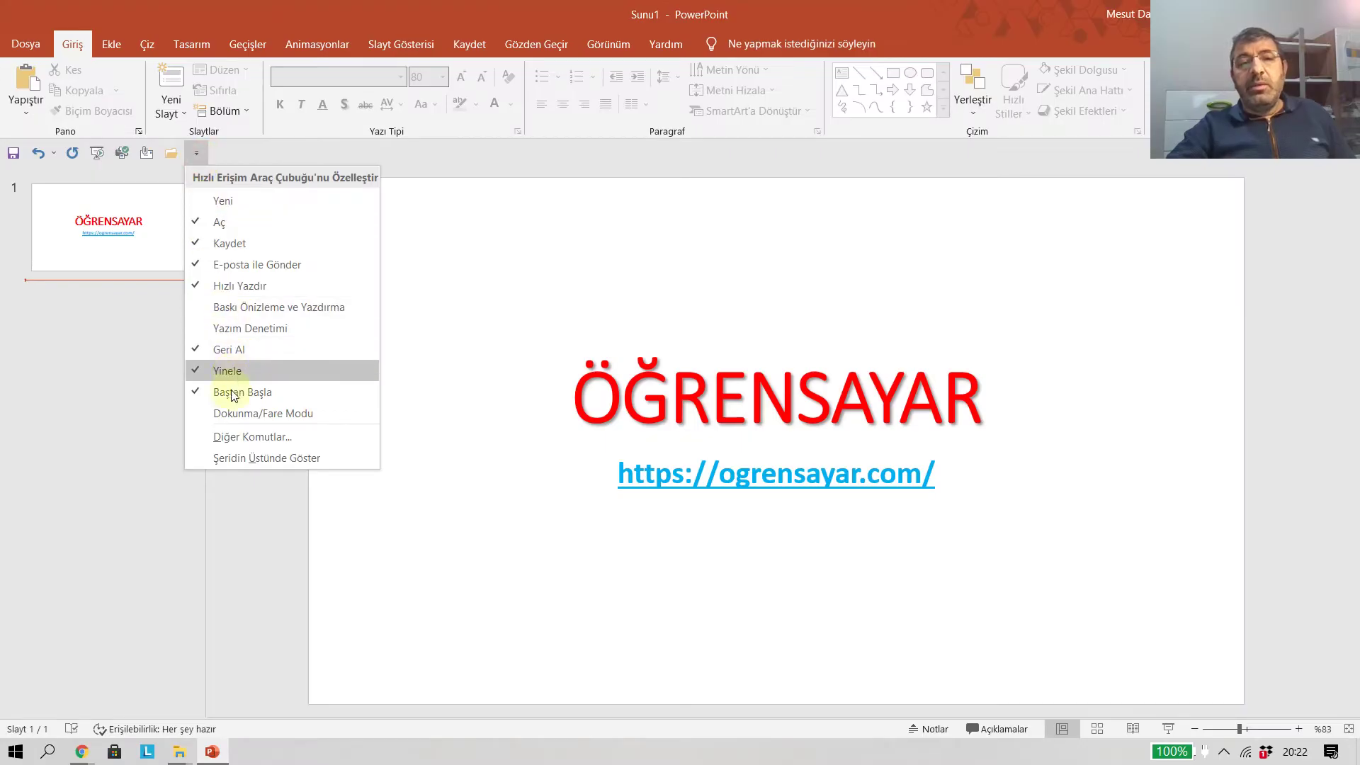
left_click(252, 458)
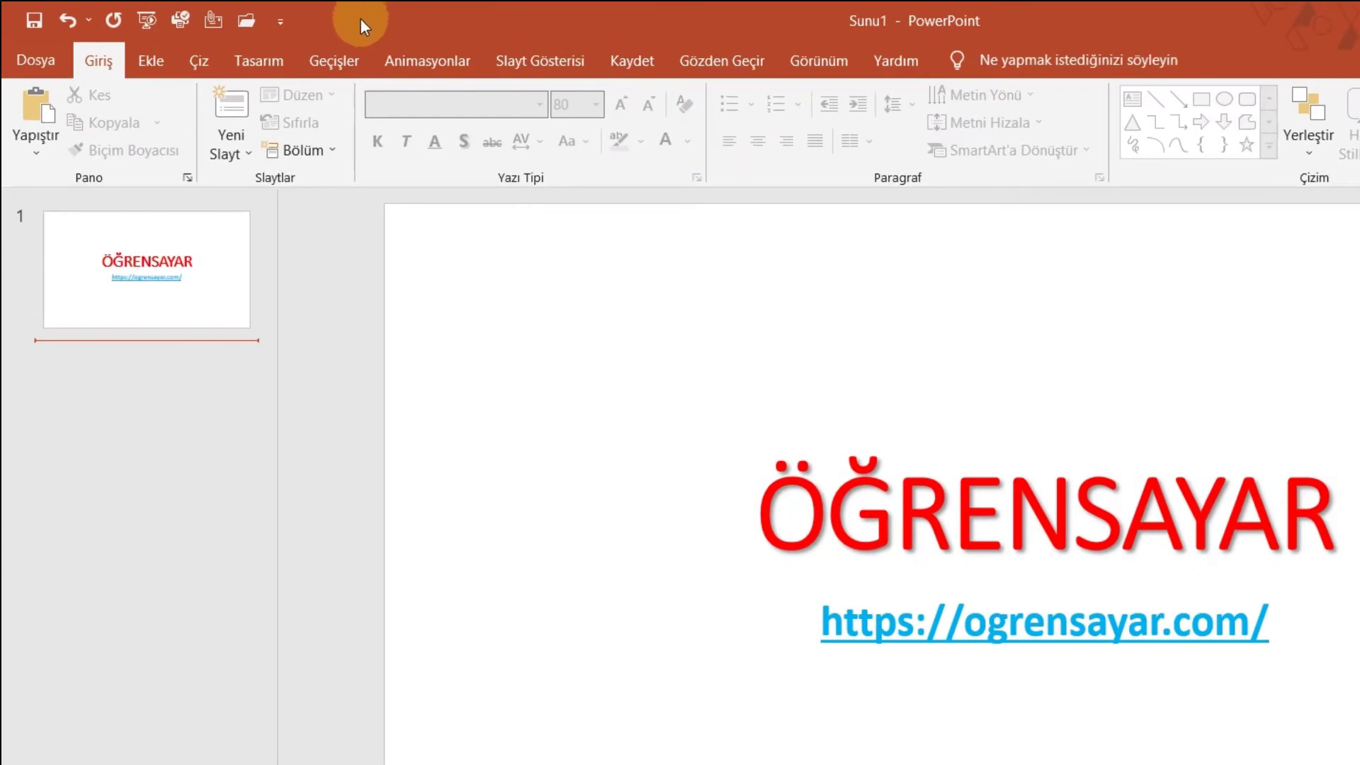
Step: Add Yeni to the Quick Access Toolbar and remove Geri Al from it
left_click(278, 17)
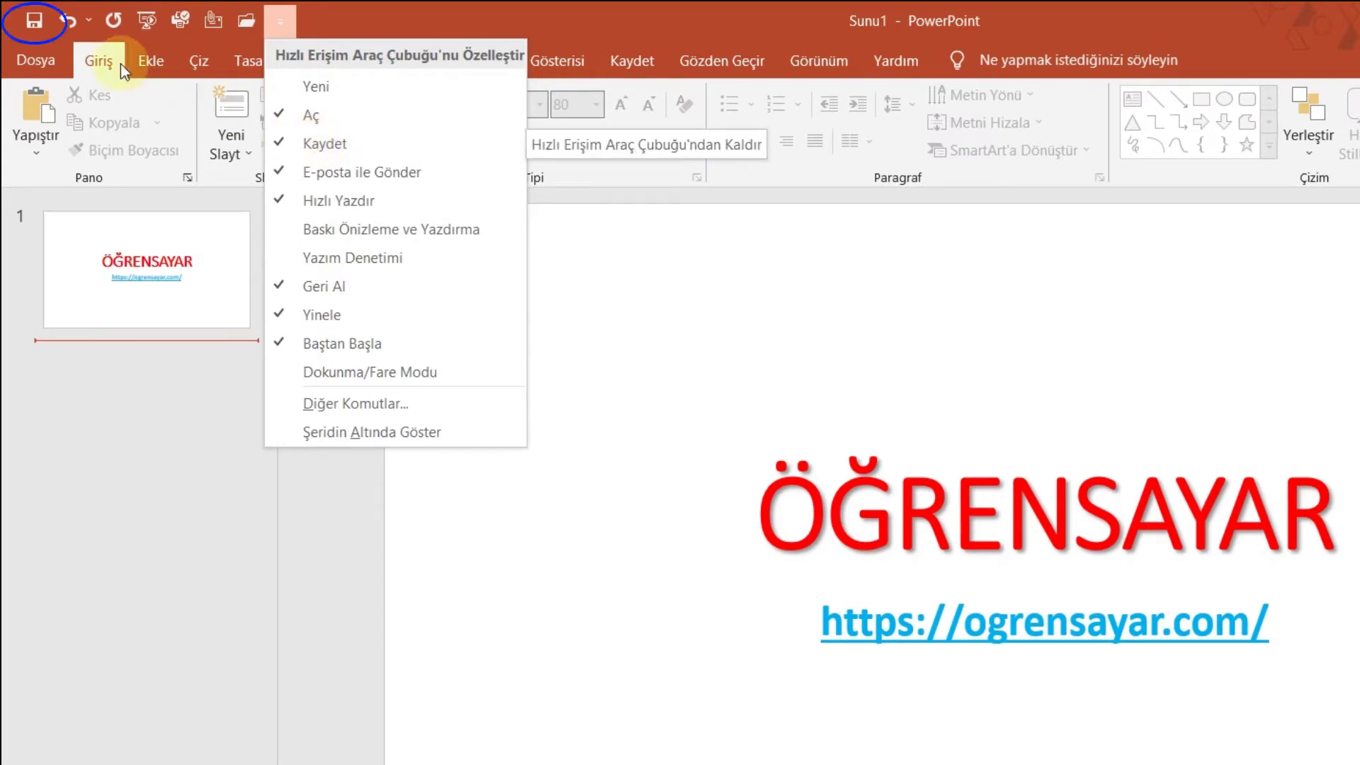
left_click(307, 91)
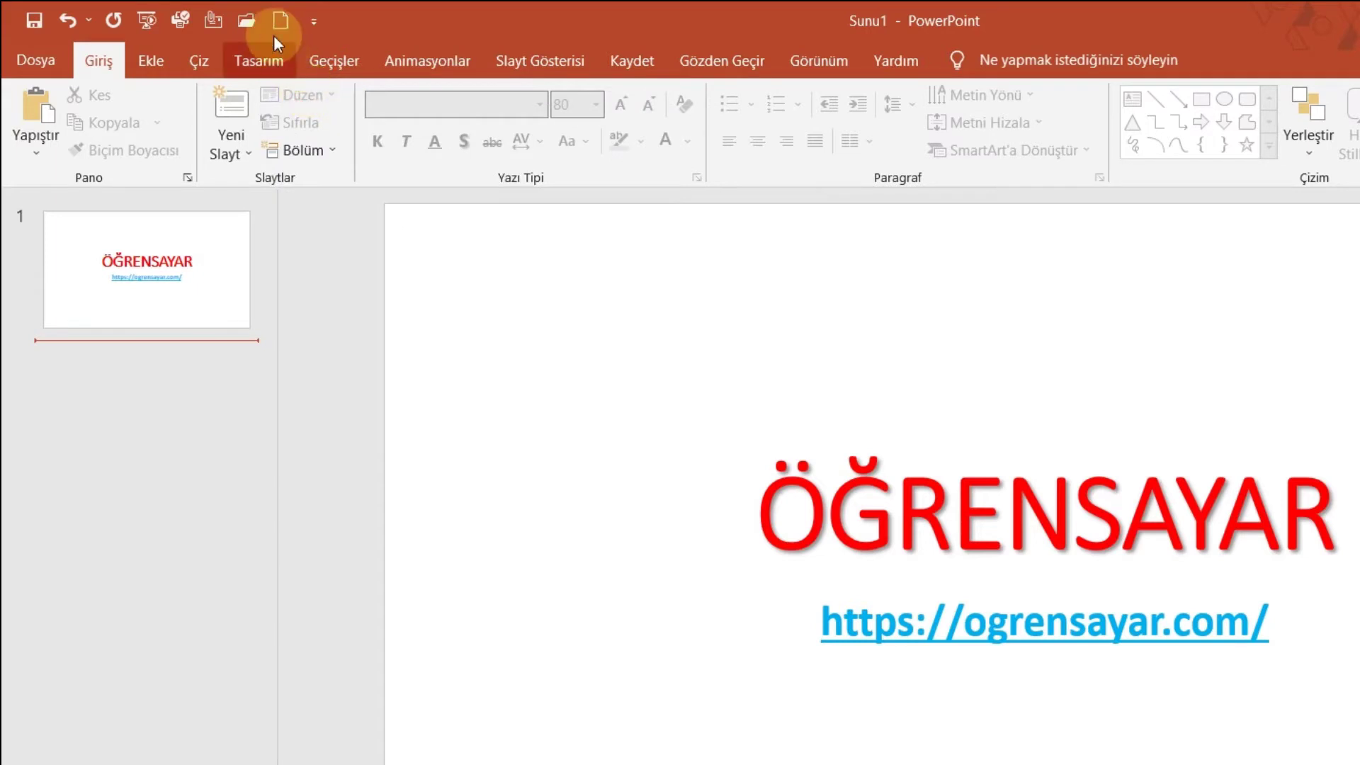
left_click(315, 23)
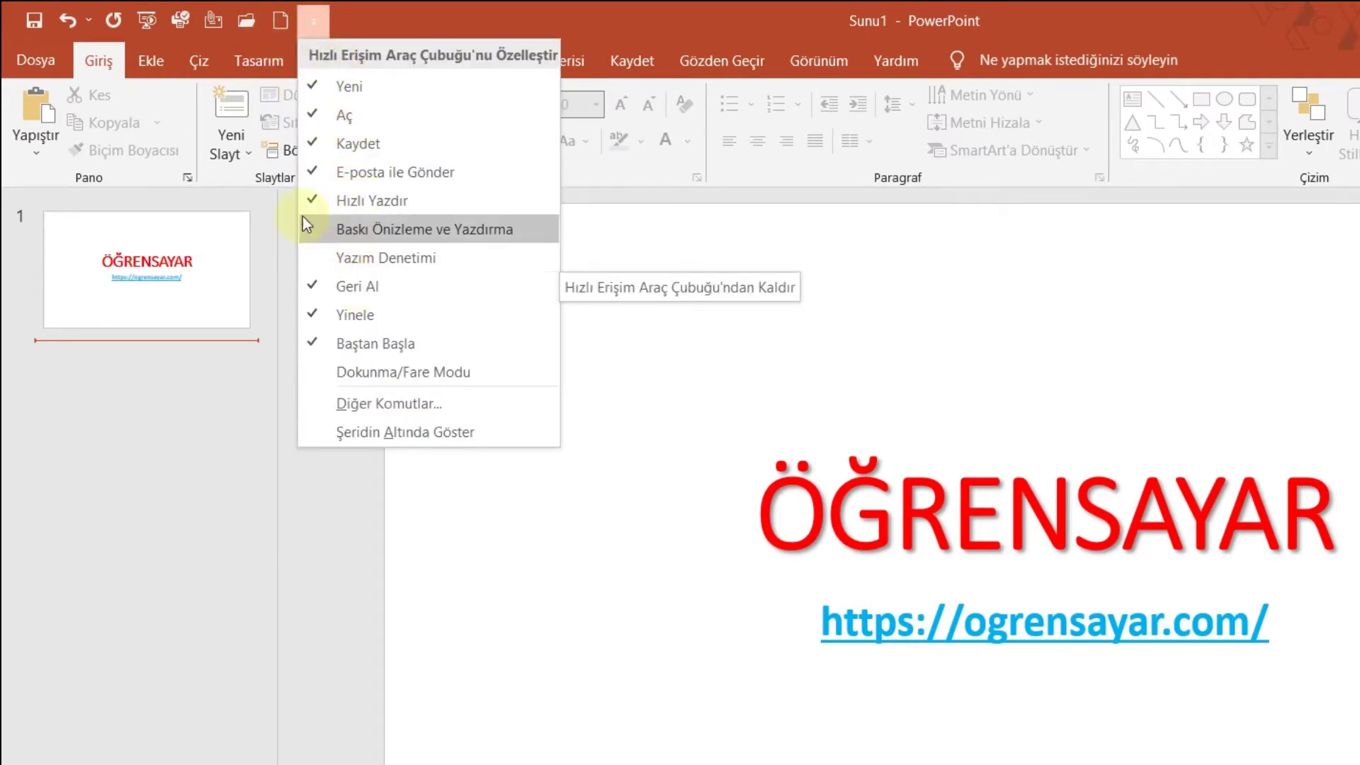
left_click(364, 290)
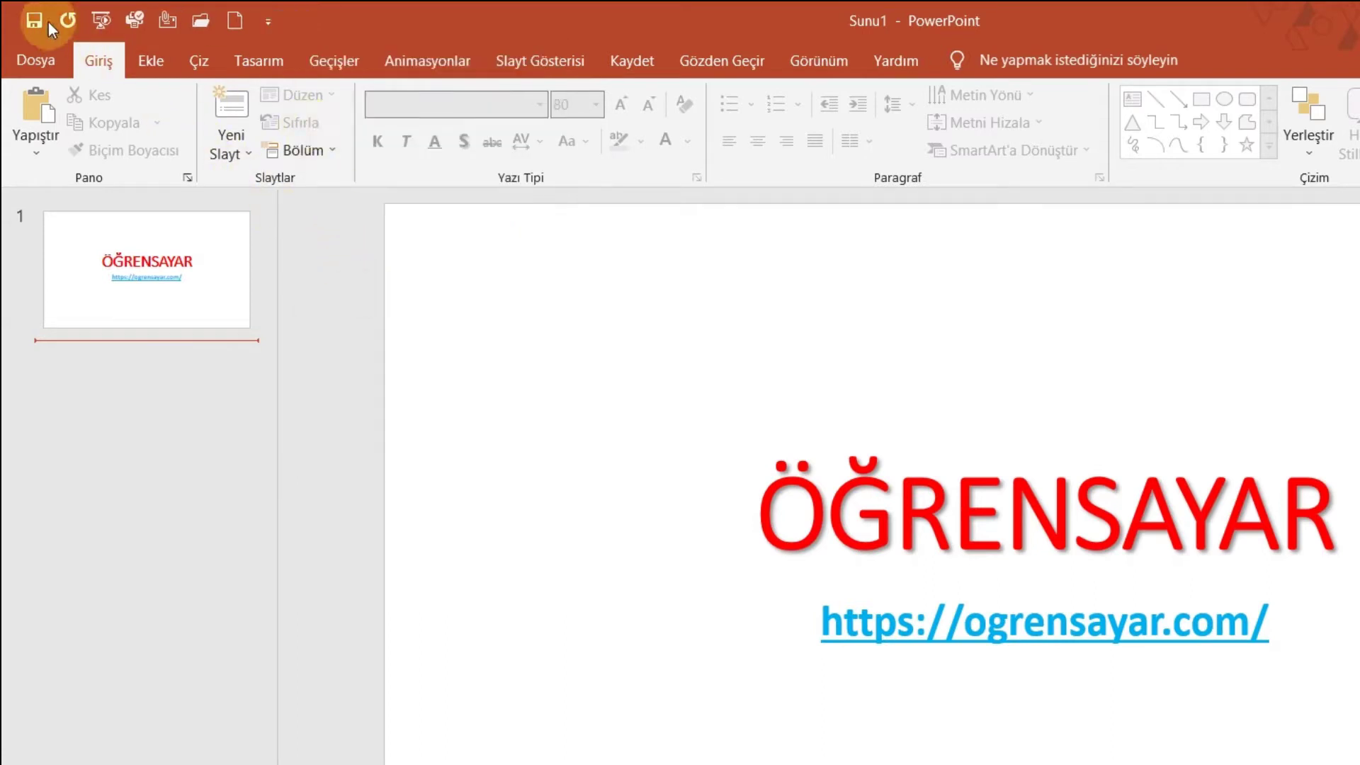
left_click(269, 23)
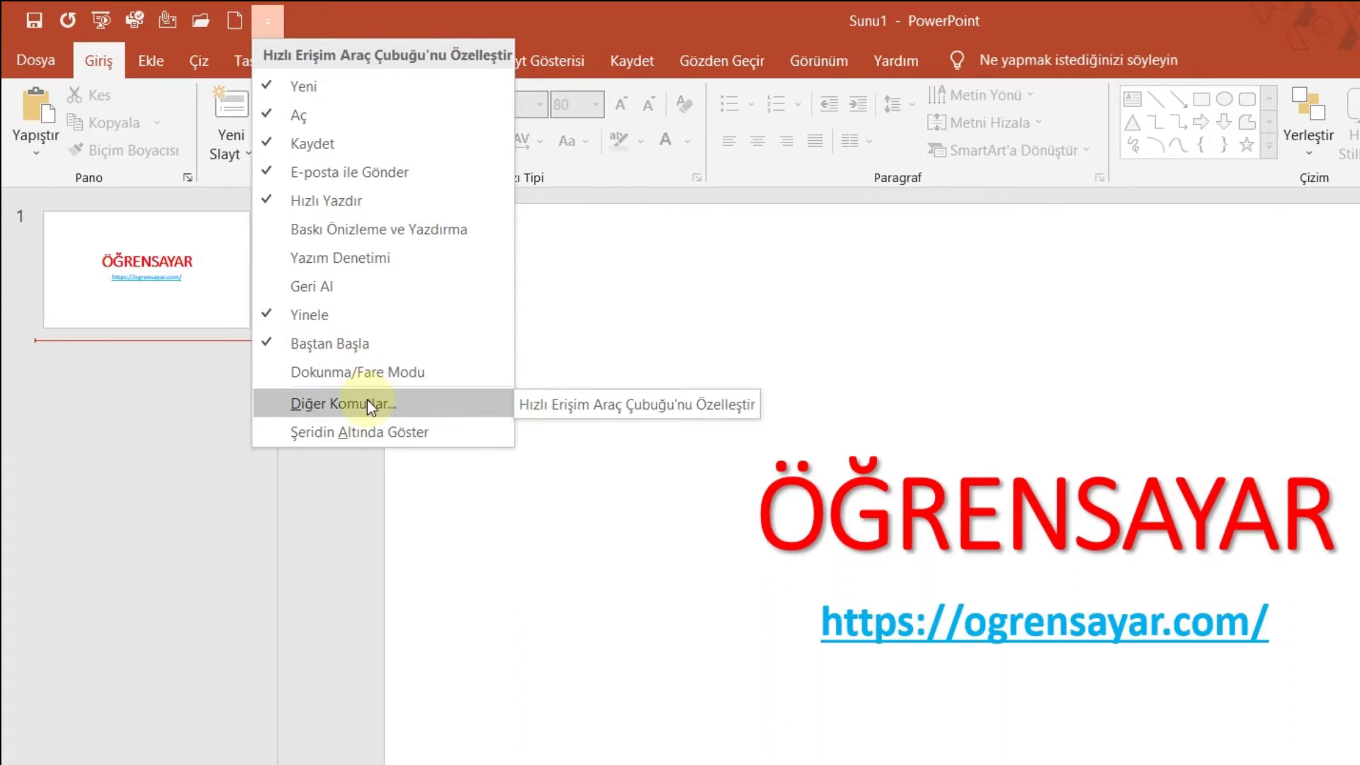
Step: Add Özel Yapıştır from Tüm Komutlar to the toolbar commands and confirm with Tamam
left_click(367, 403)
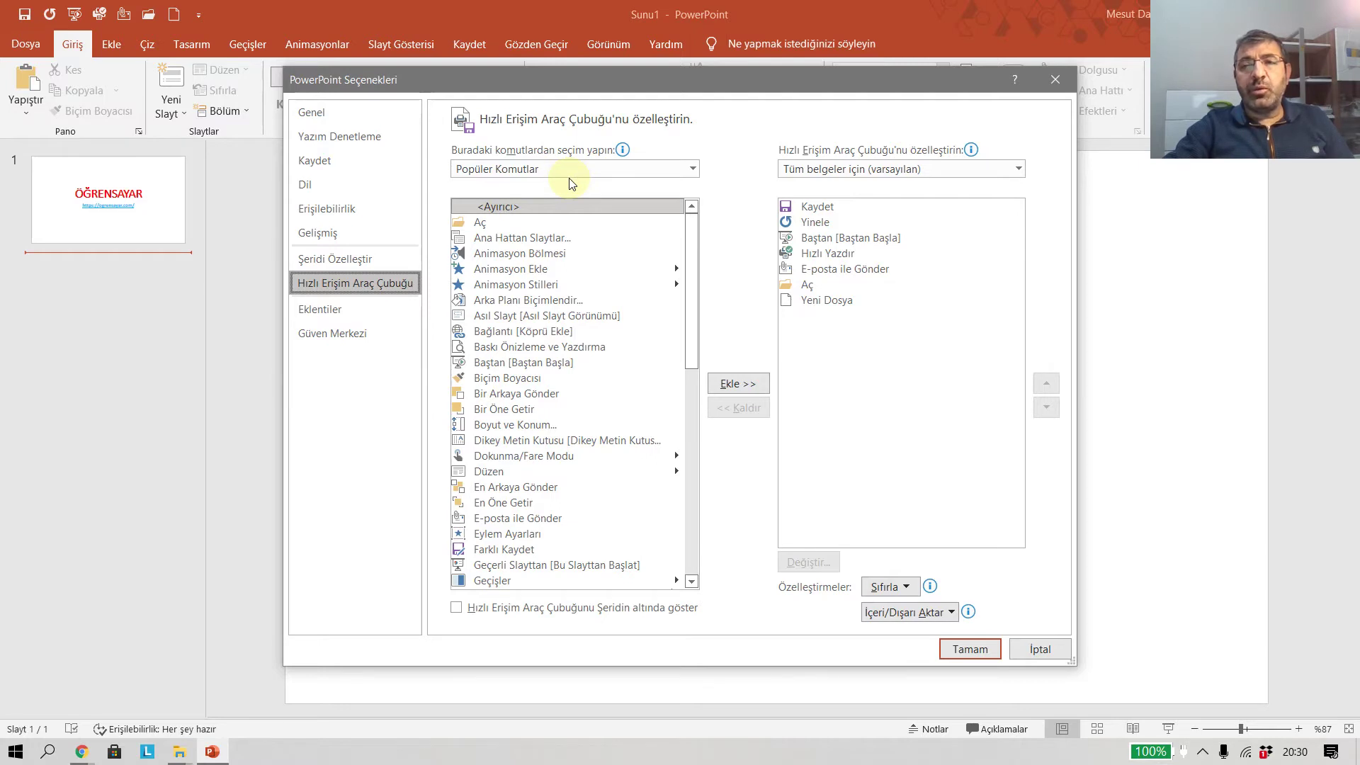
left_click(695, 172)
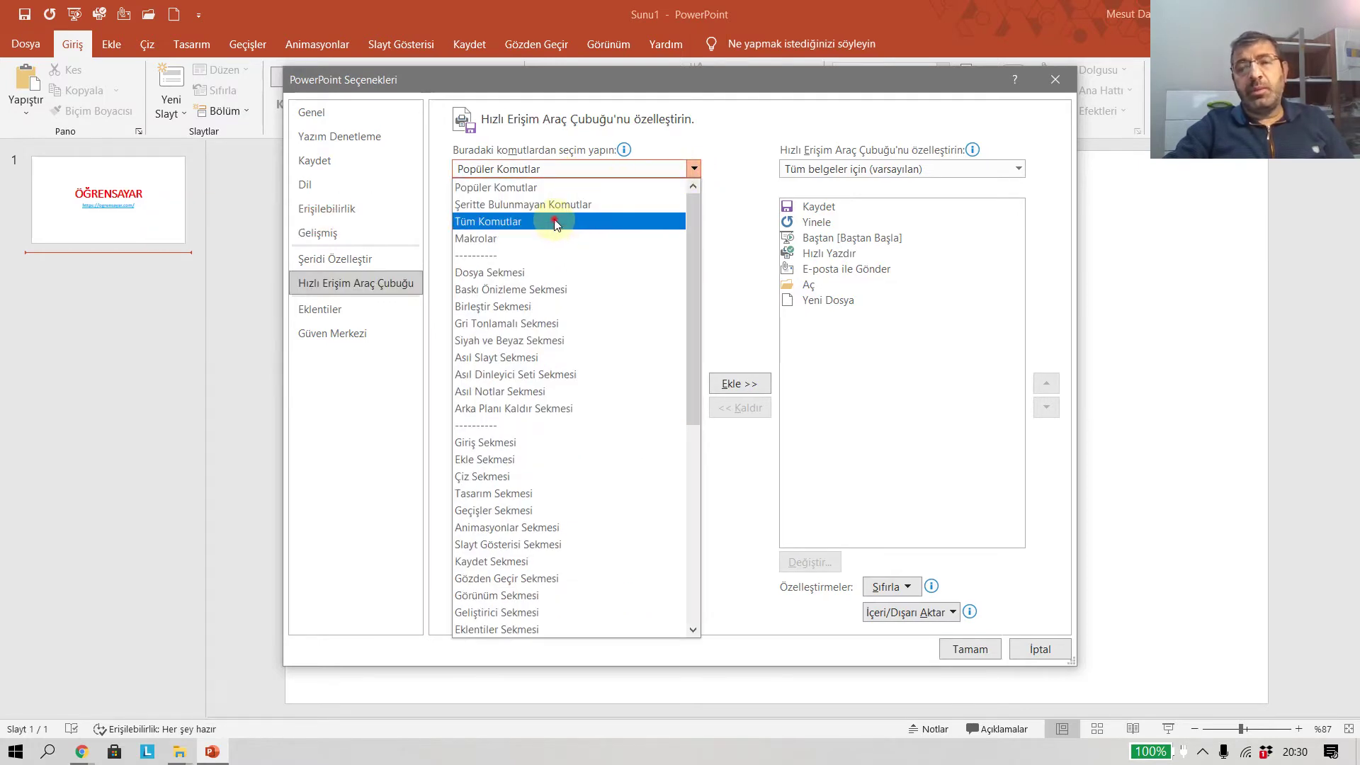
left_click(555, 223)
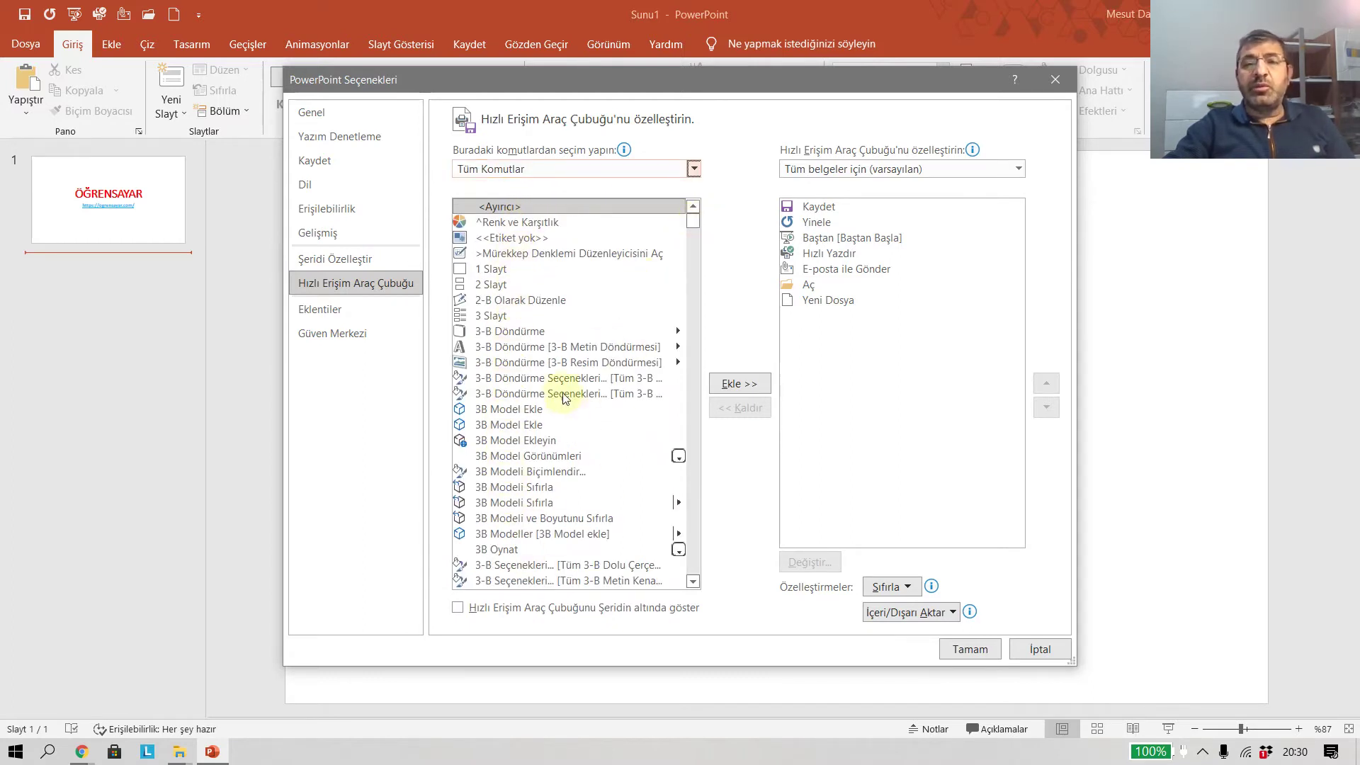
left_click(542, 350)
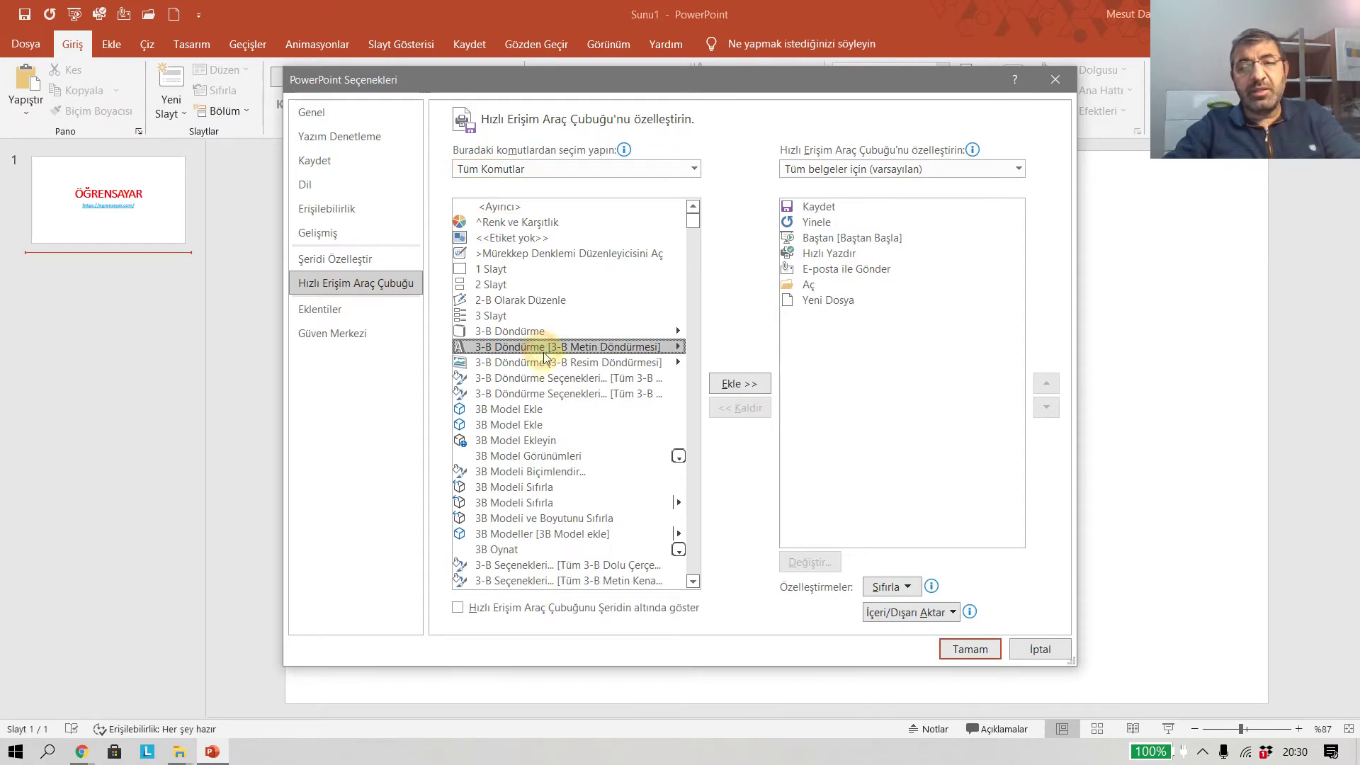
key("odiaeresis")
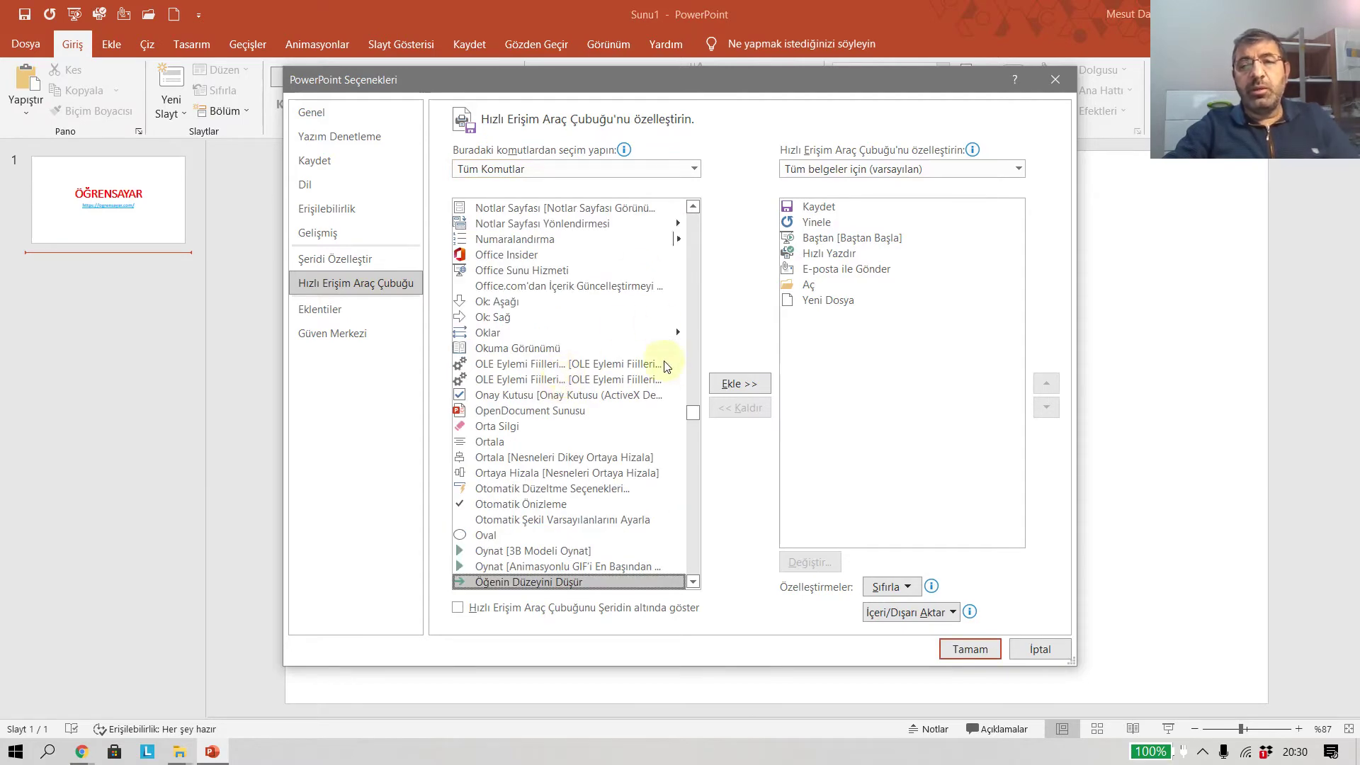
left_click_drag(692, 416, 691, 422)
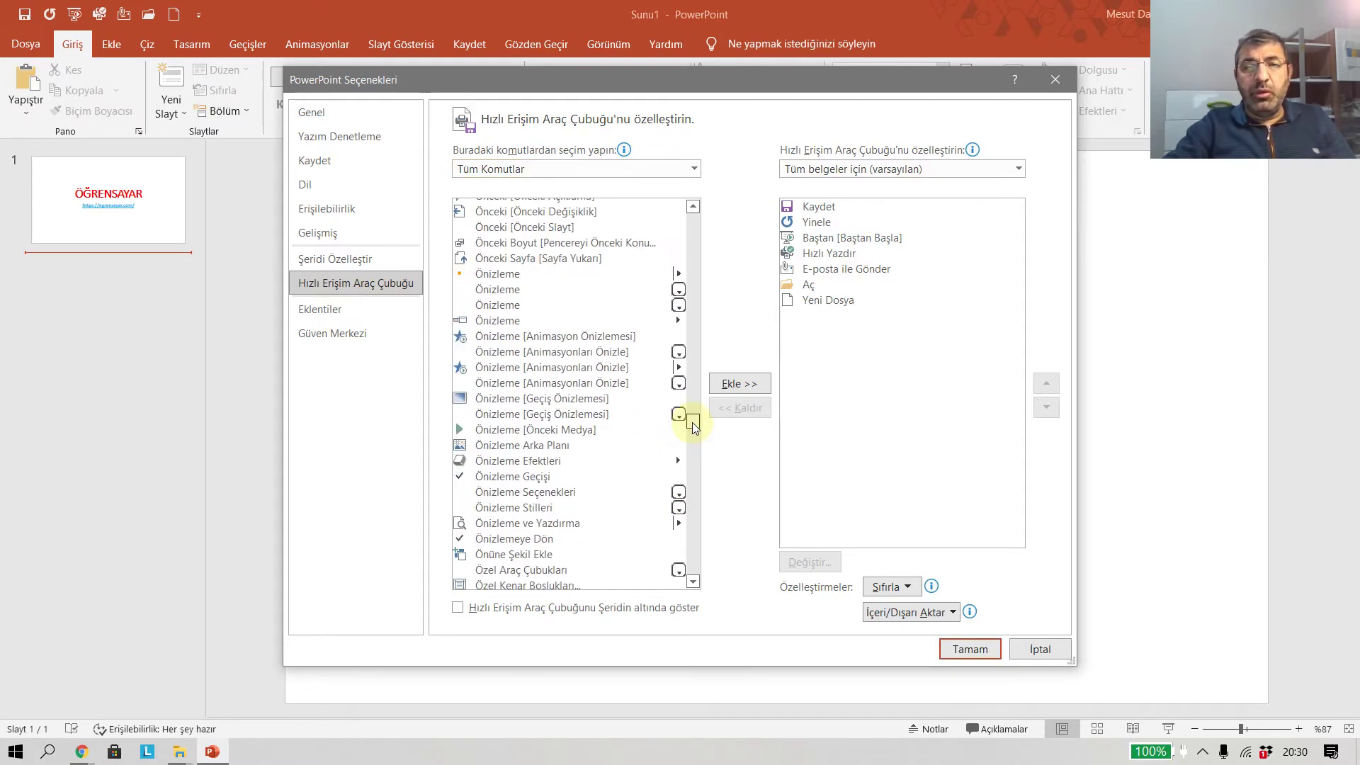
scroll(534, 480, "down", 1)
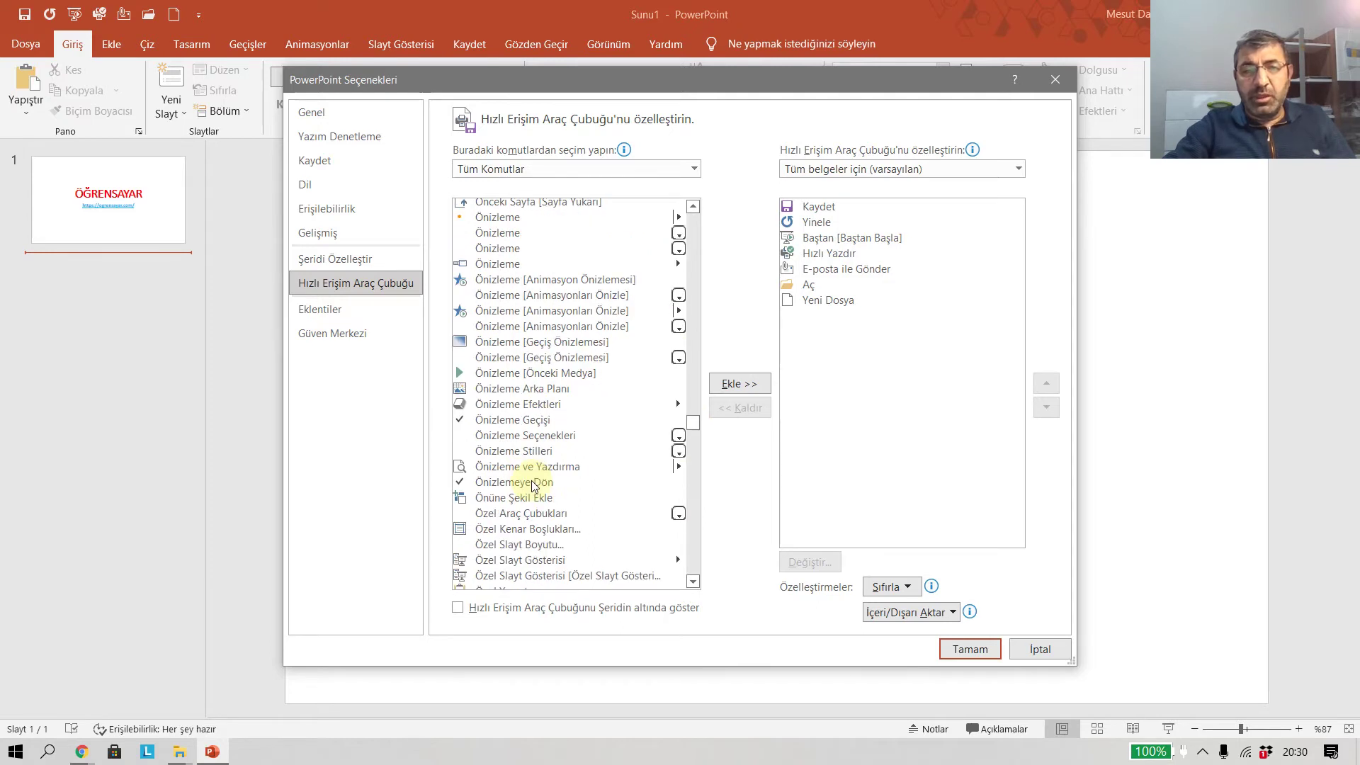
scroll(535, 496, "down", 1)
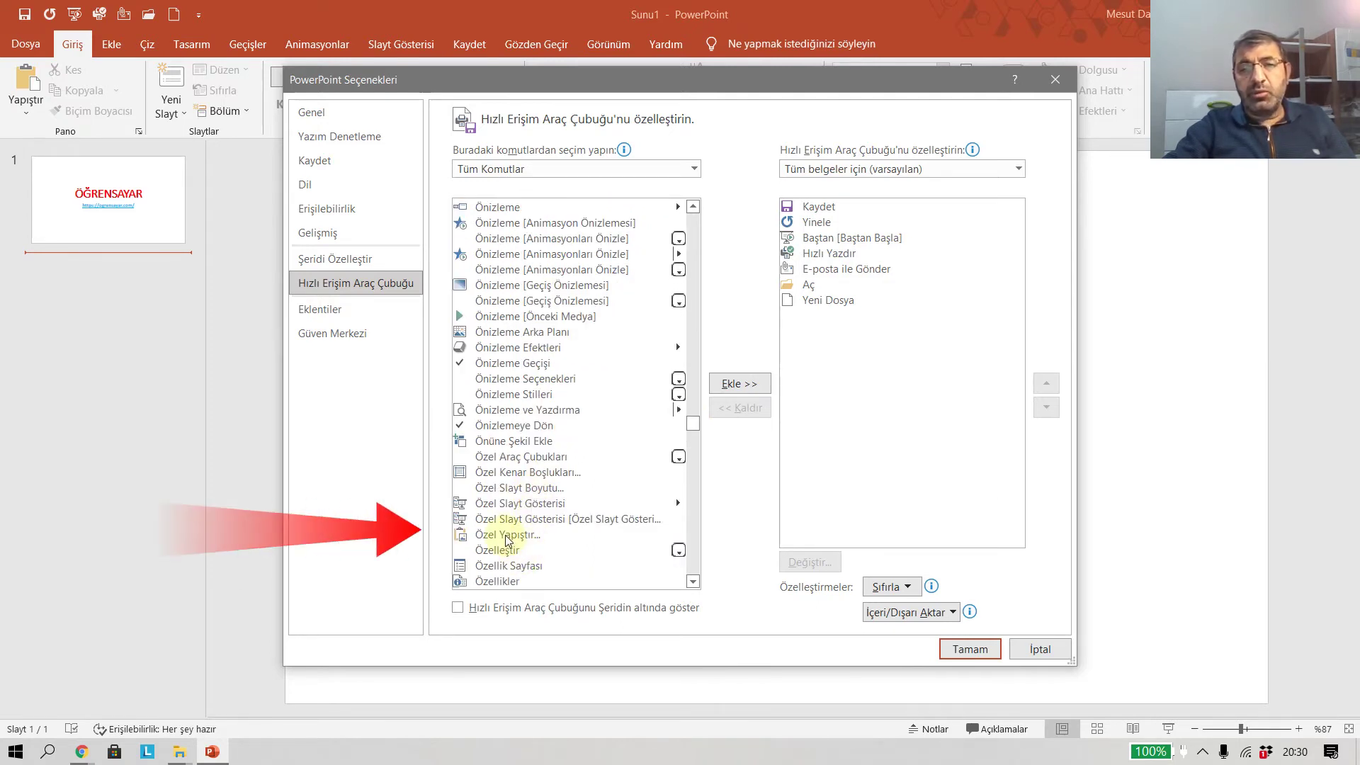
left_click(508, 536)
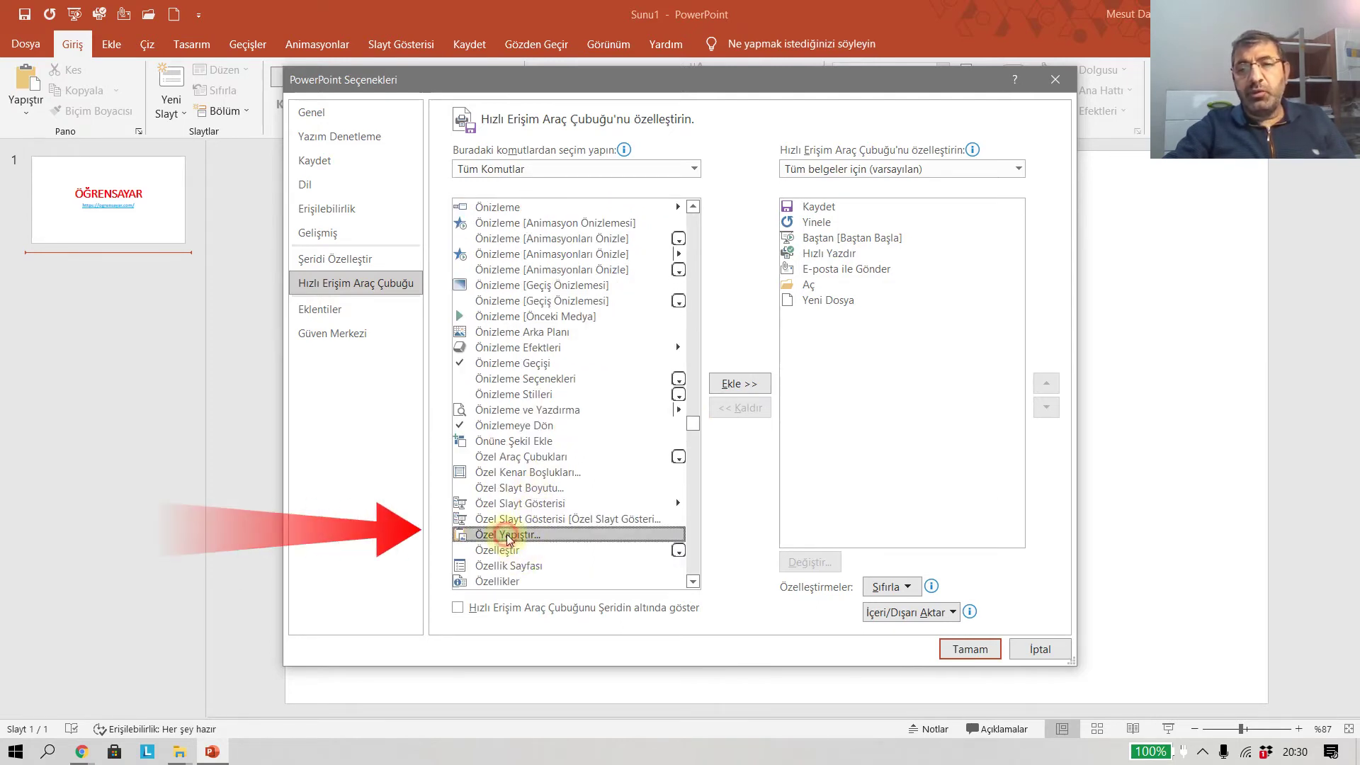
left_click(727, 383)
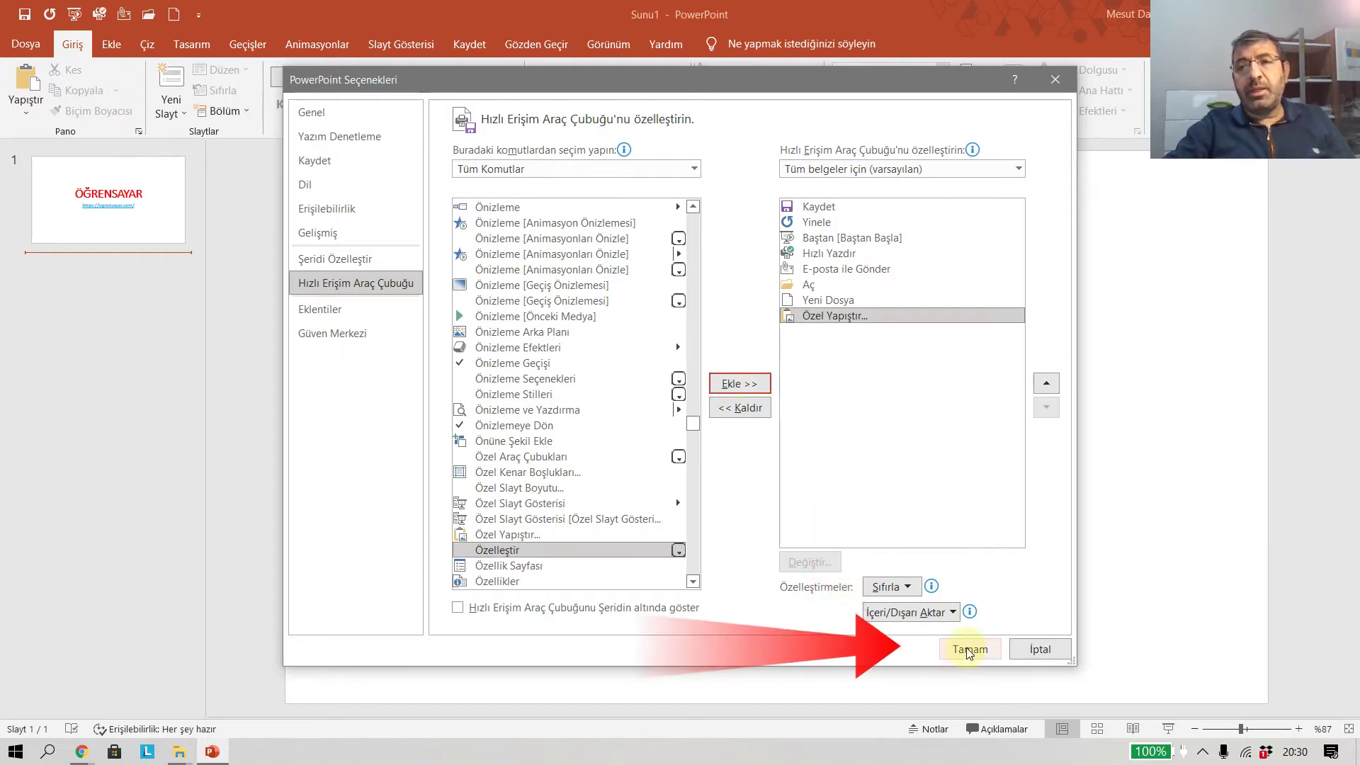
left_click(969, 650)
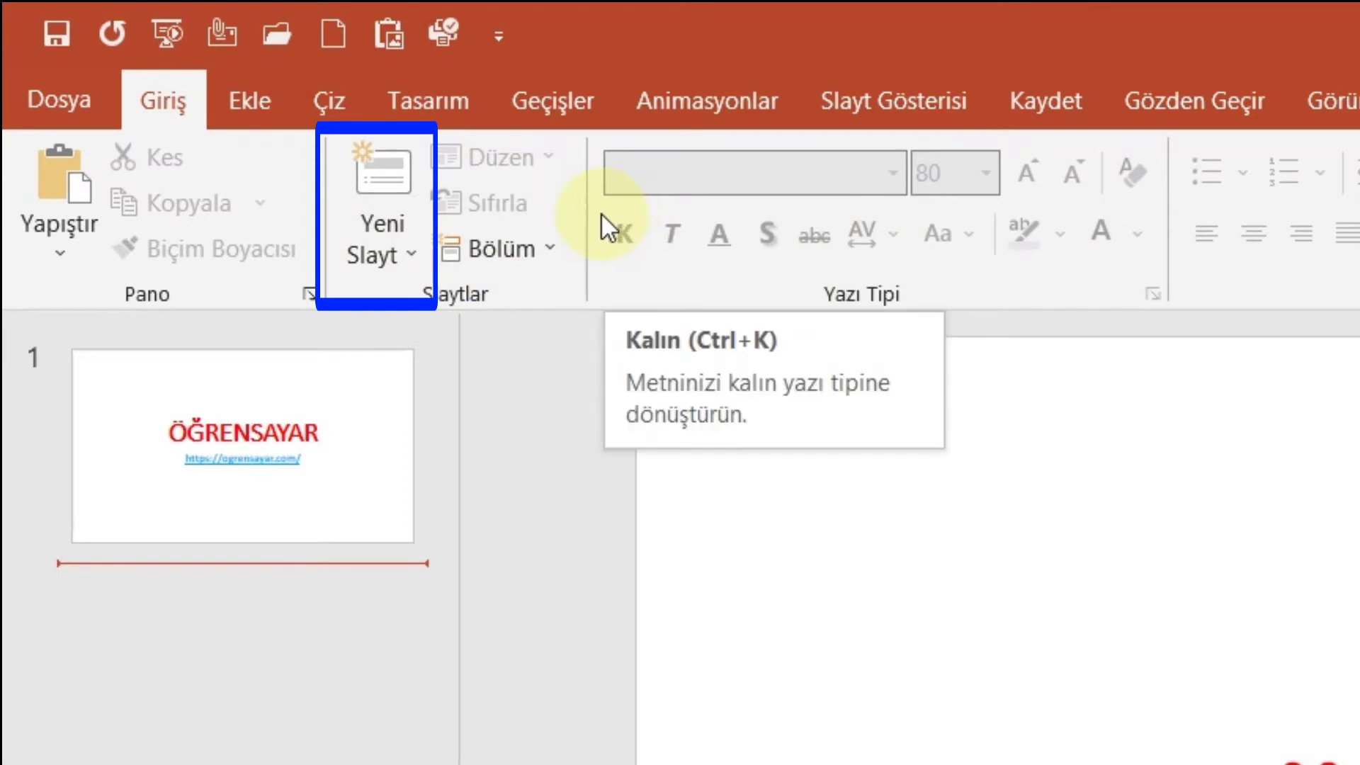
Step: Add Yeni Slayt to the toolbar from its right-click menu on the Giriş tab
right_click(364, 177)
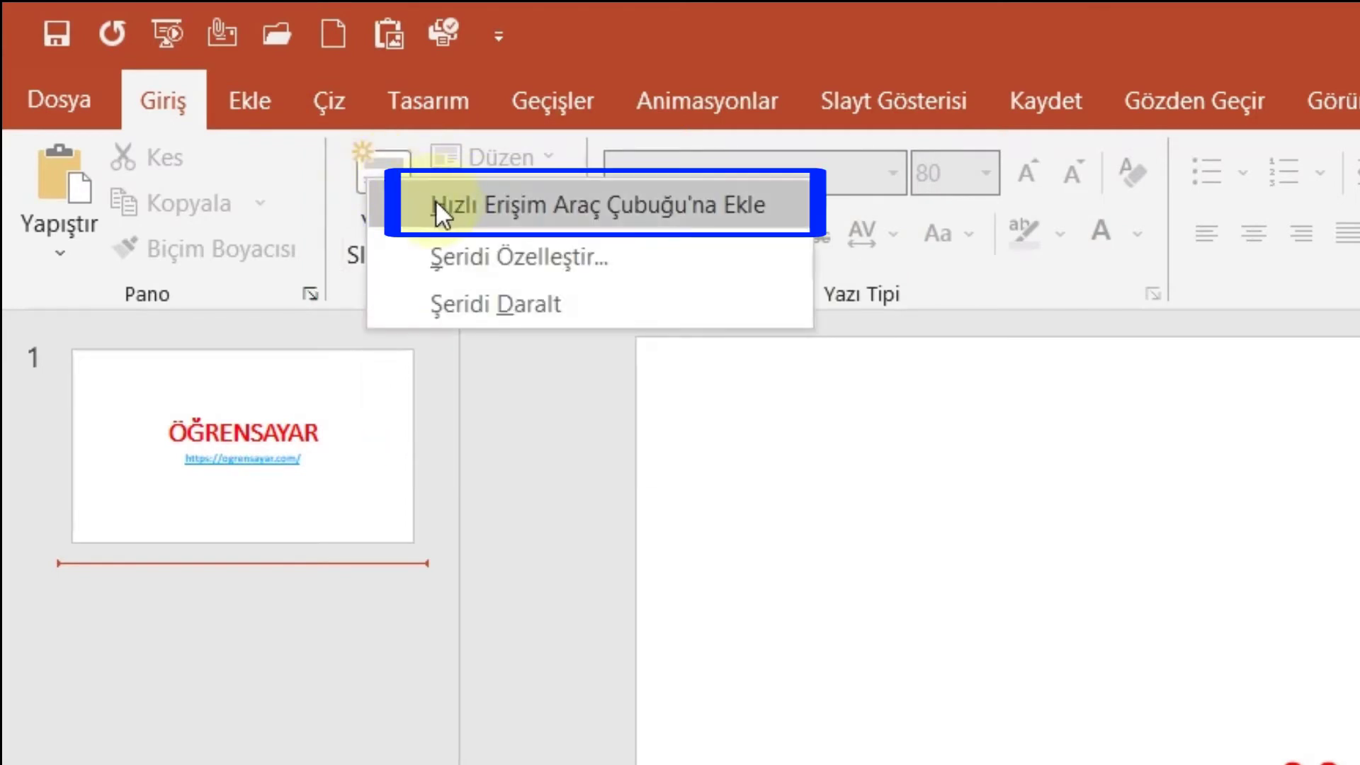
left_click(653, 204)
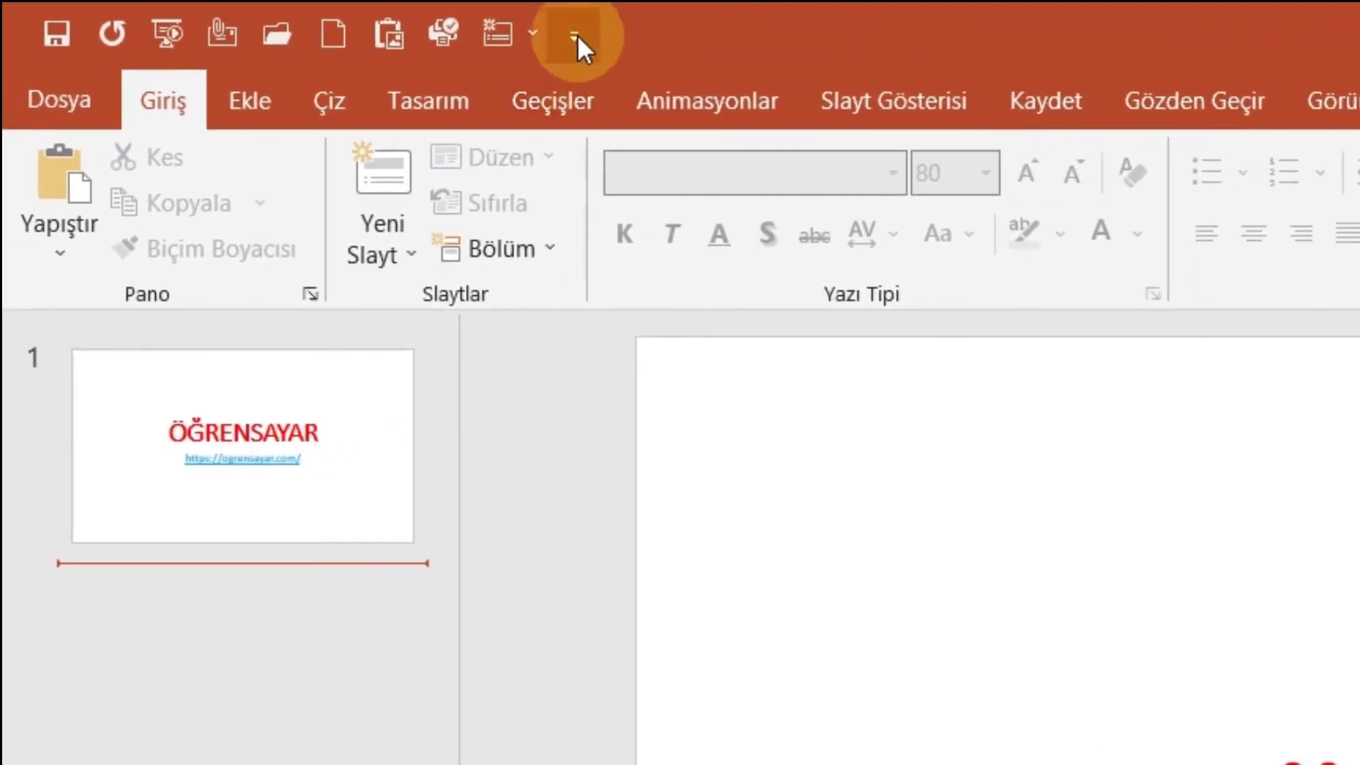
Step: Remove the Yeni Slayt and Hızlı Yazdır icons from the Quick Access Toolbar
left_click(575, 36)
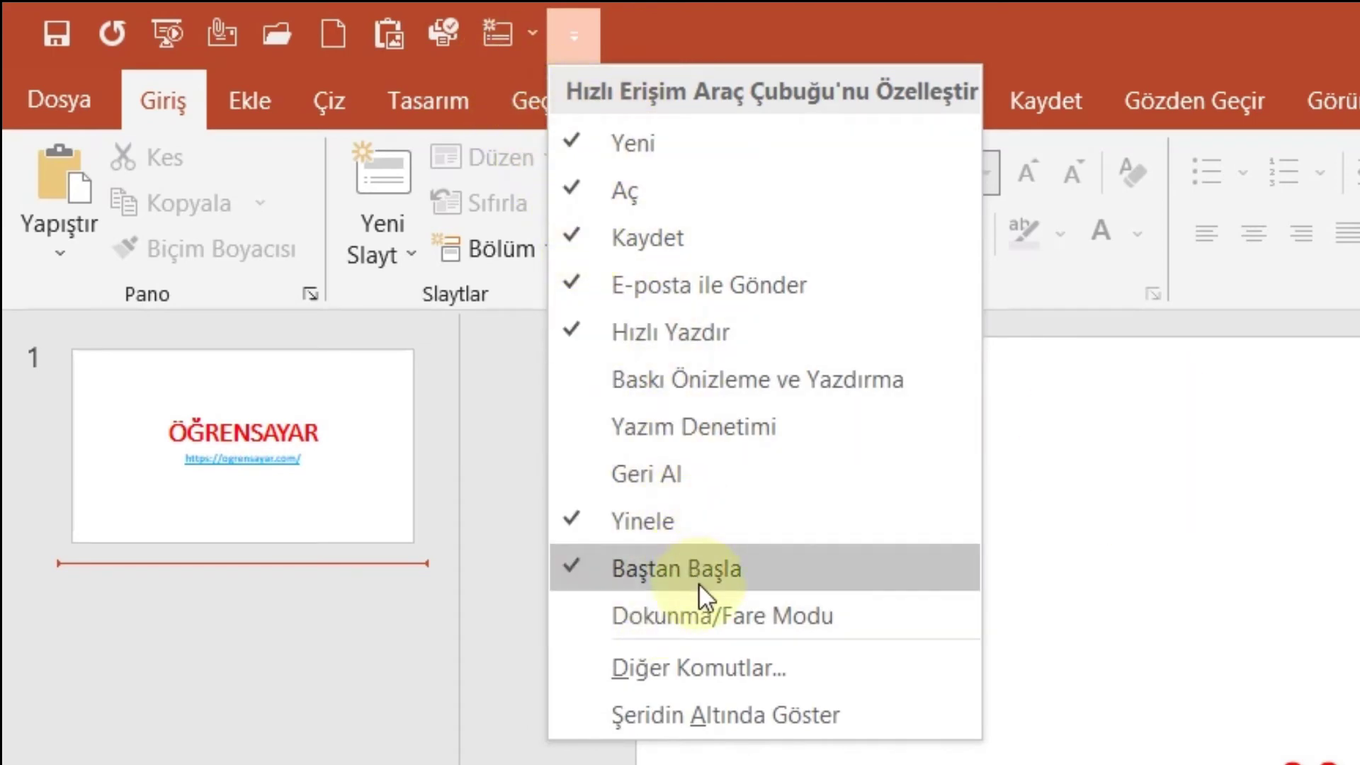
right_click(500, 24)
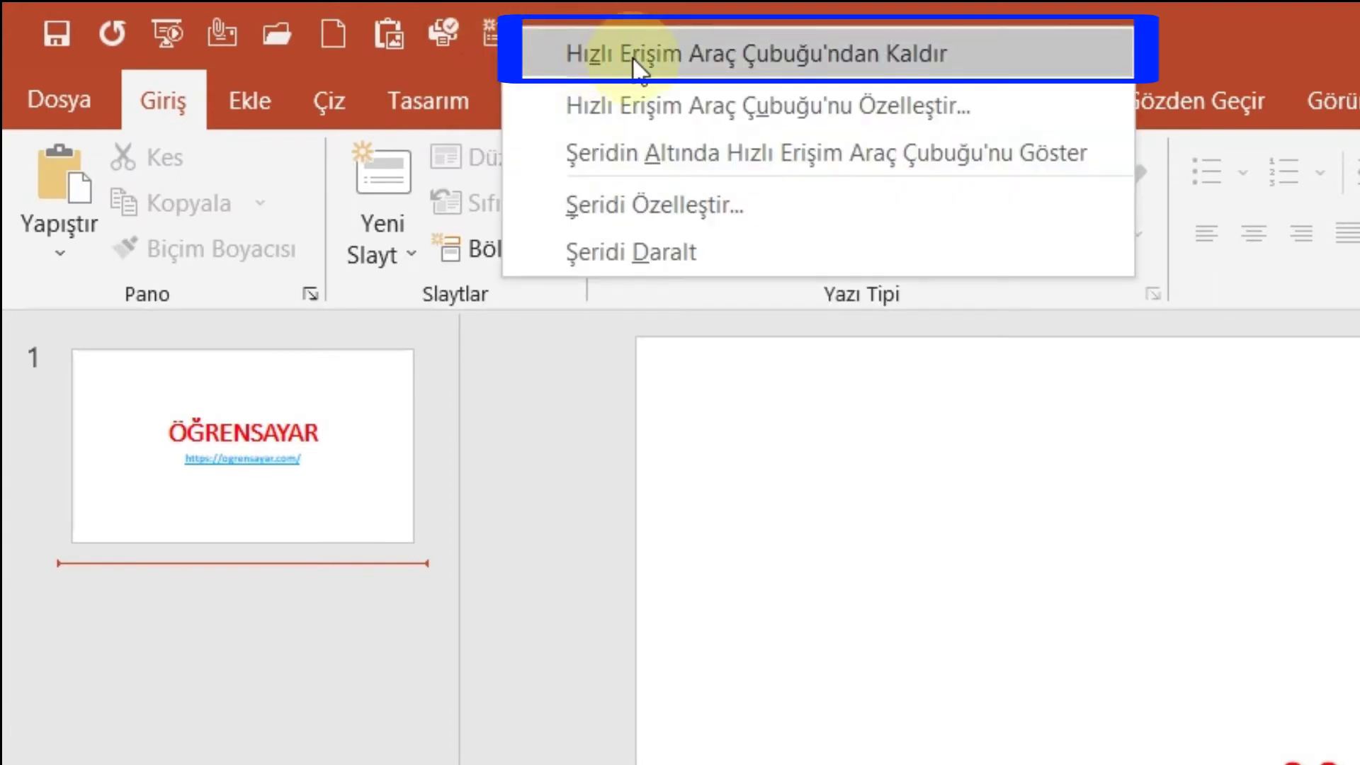
left_click(860, 51)
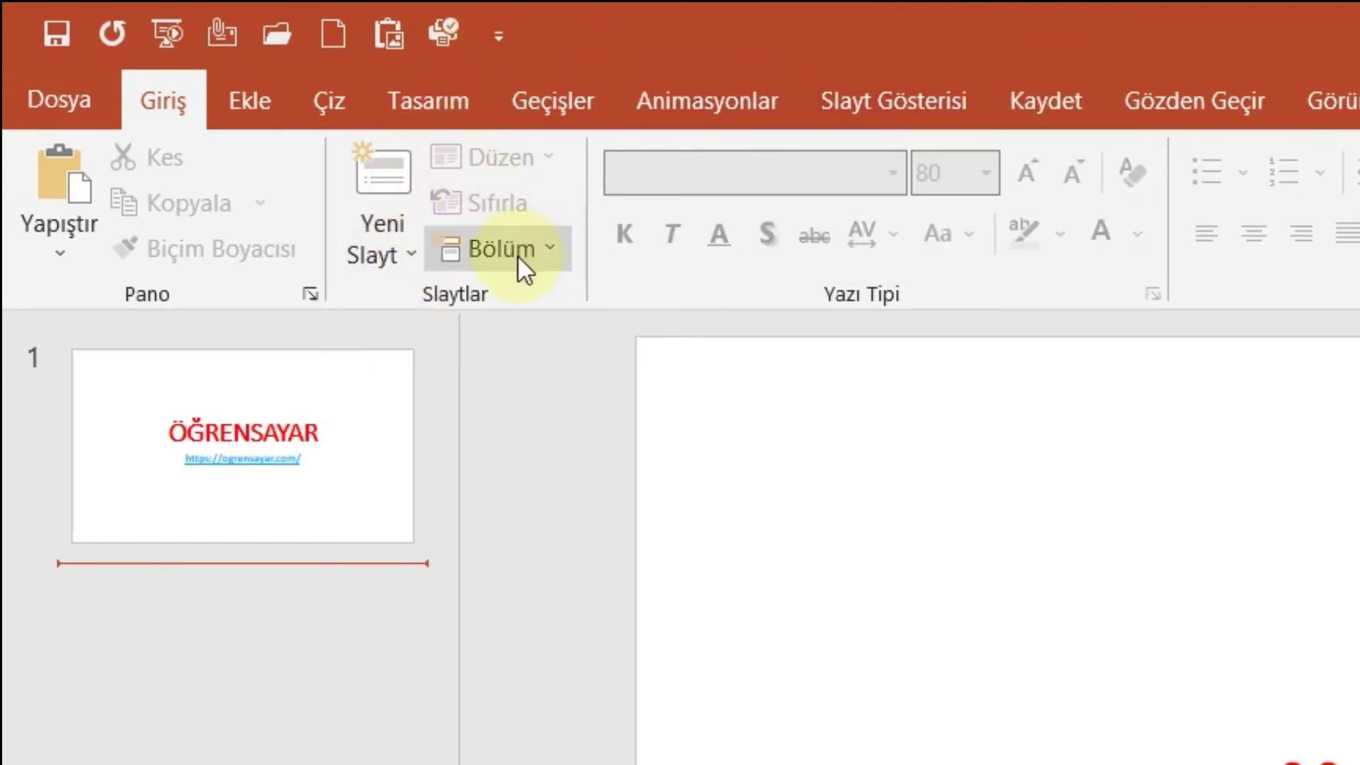
left_click(501, 35)
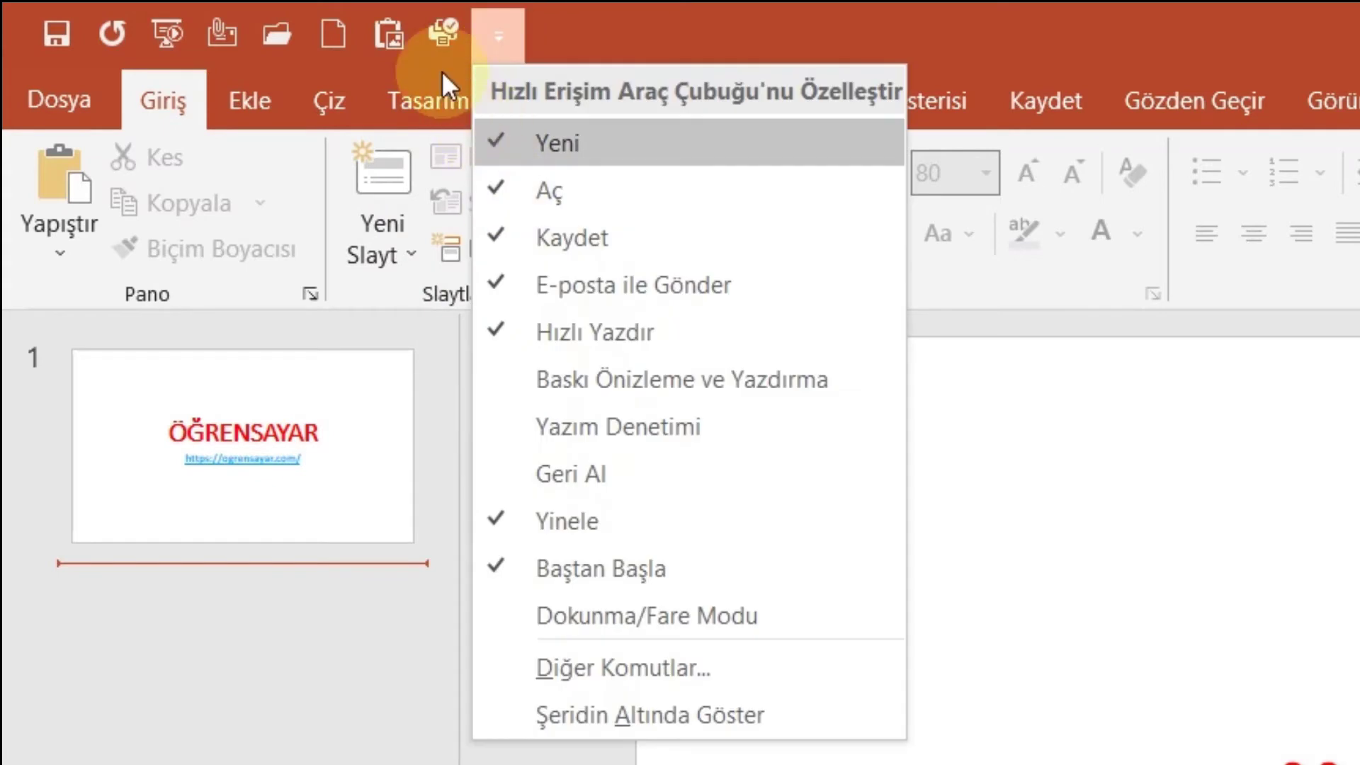
right_click(380, 29)
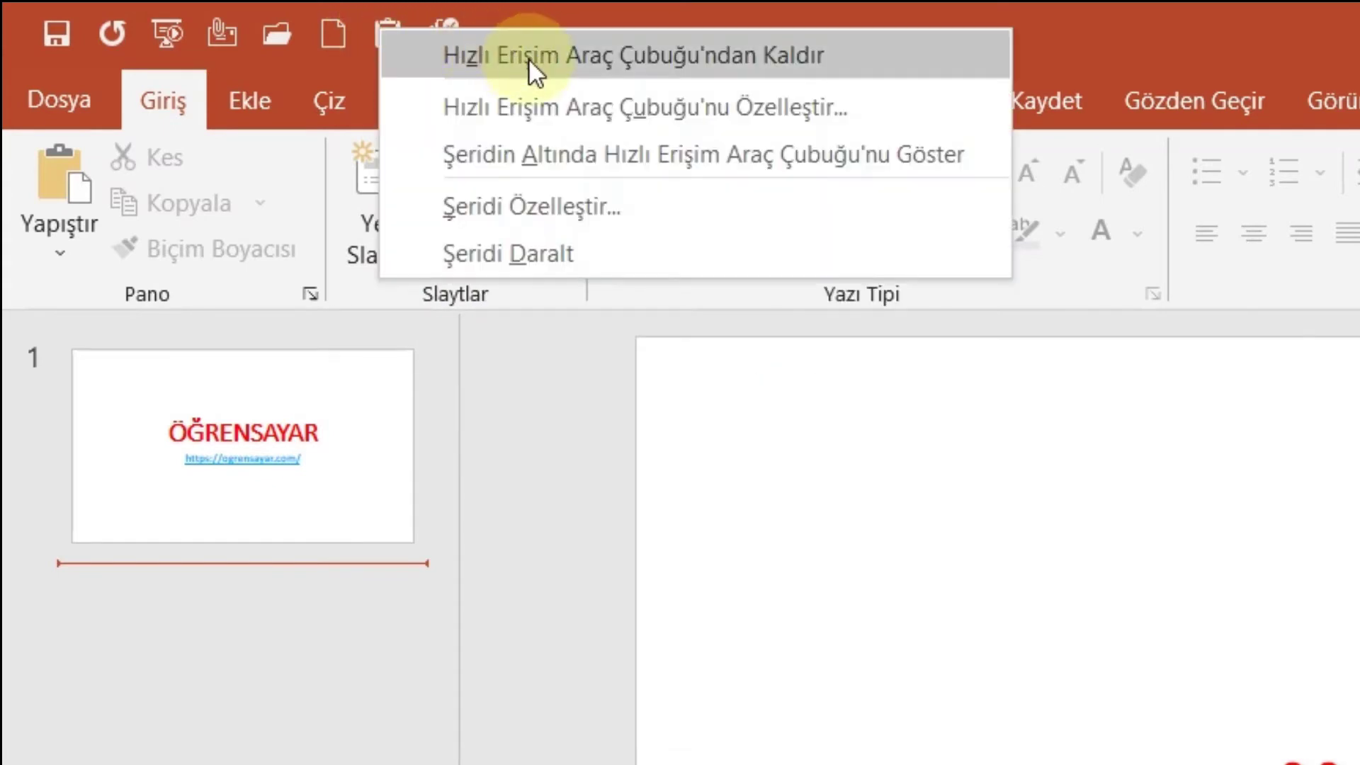
left_click(656, 49)
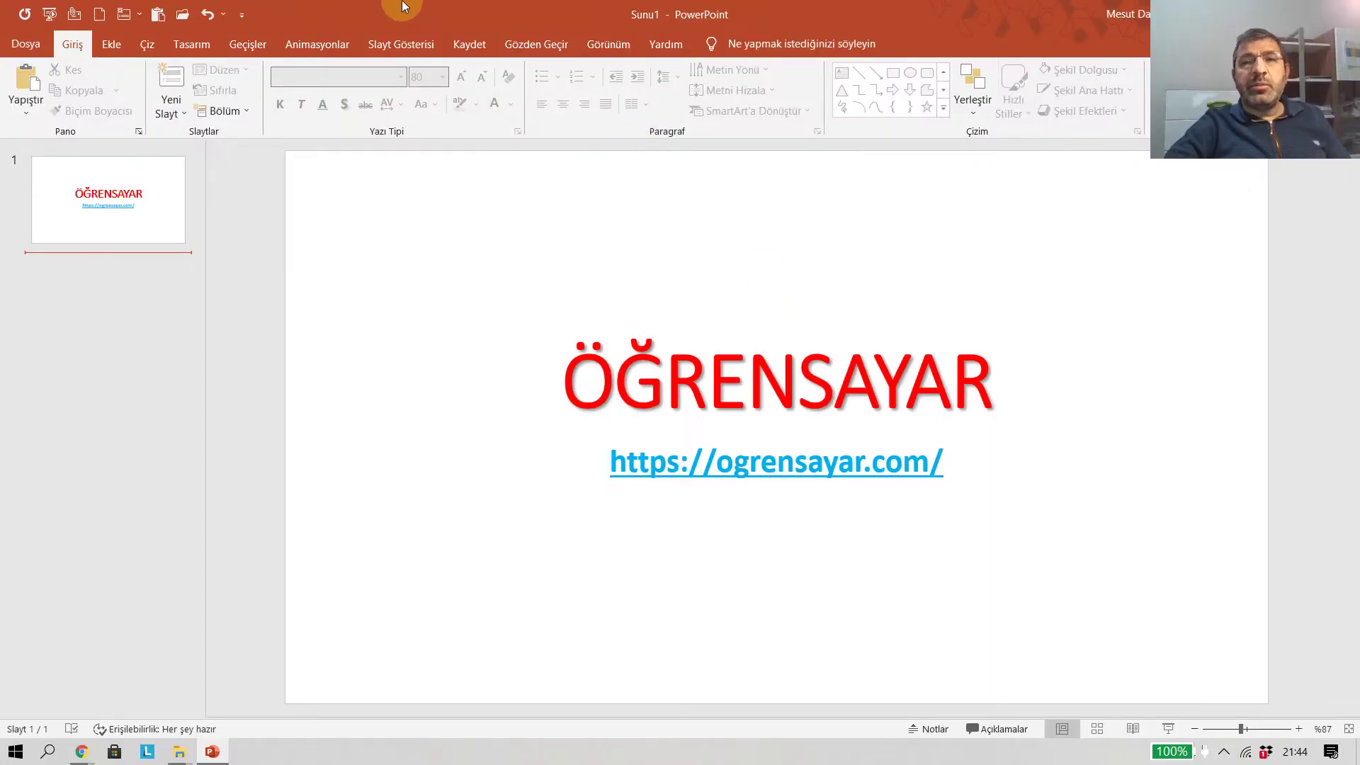
left_click(240, 23)
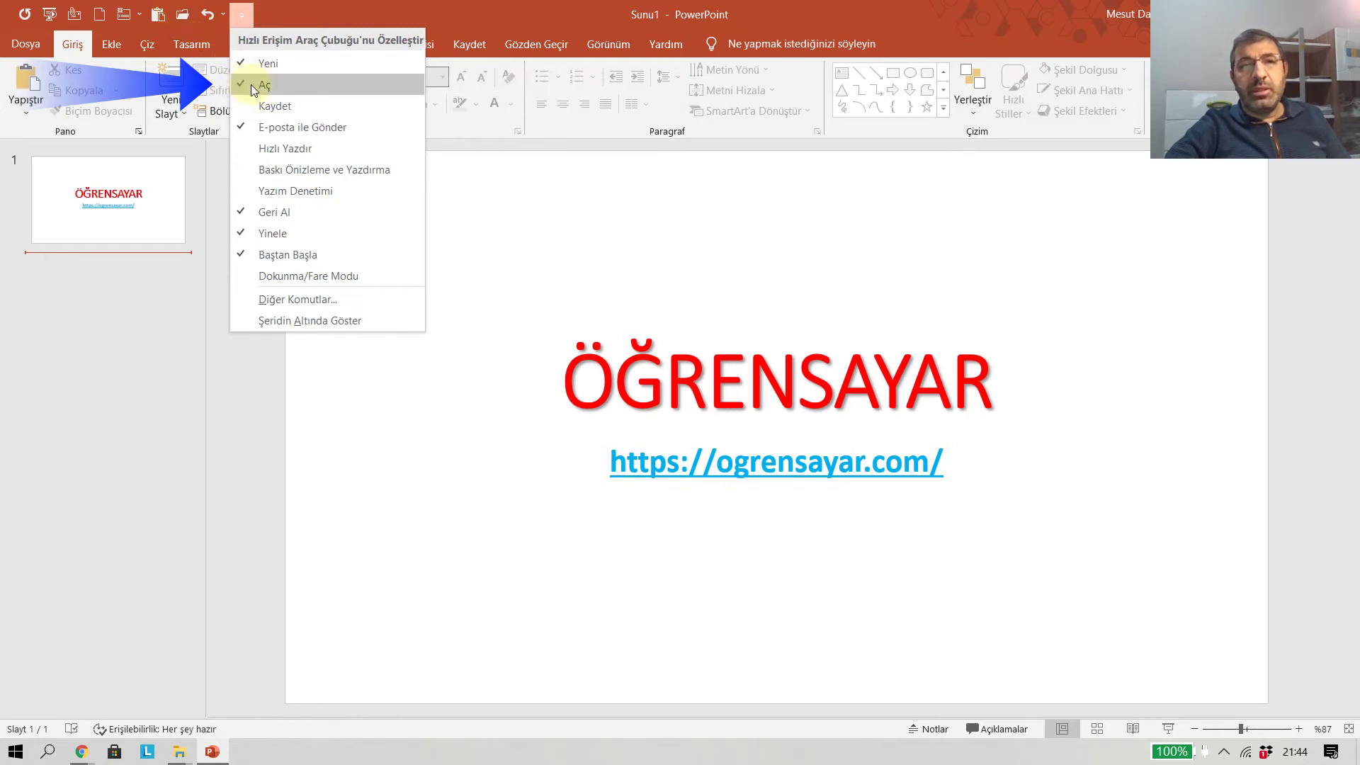
Step: Toggle the Aç (Open) entry in the toolbar customization list
left_click(257, 90)
left_click(218, 16)
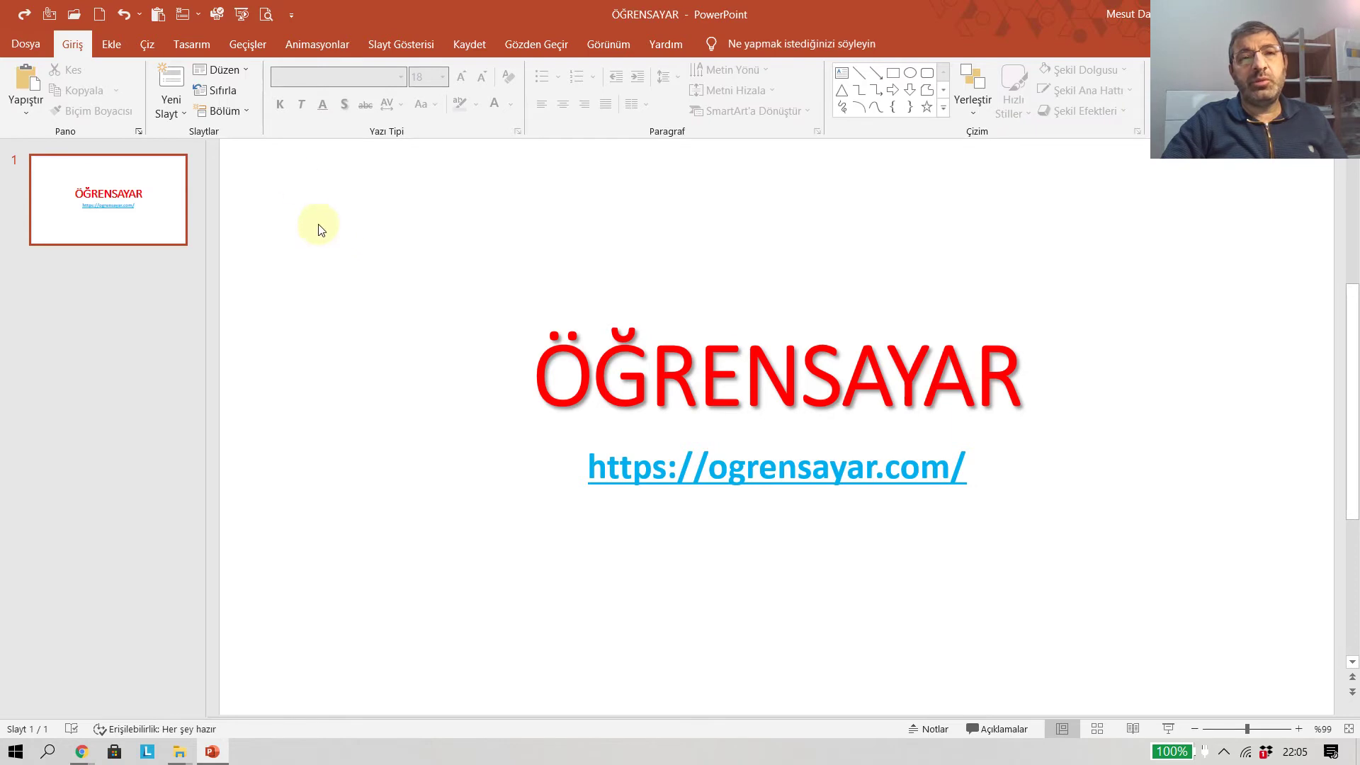
Step: Move Aç to the top and Hızlı Yazdır to the bottom of the toolbar list, then apply
left_click(289, 15)
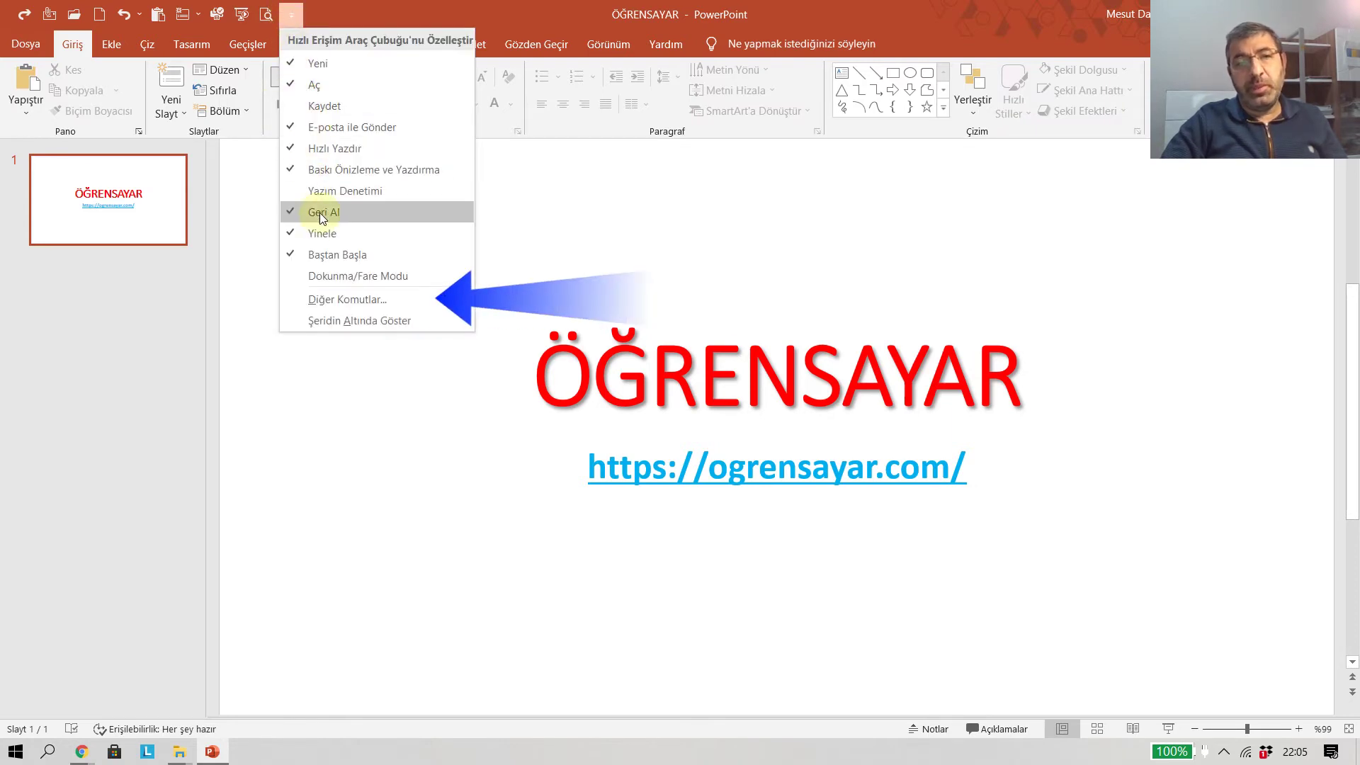
left_click(334, 303)
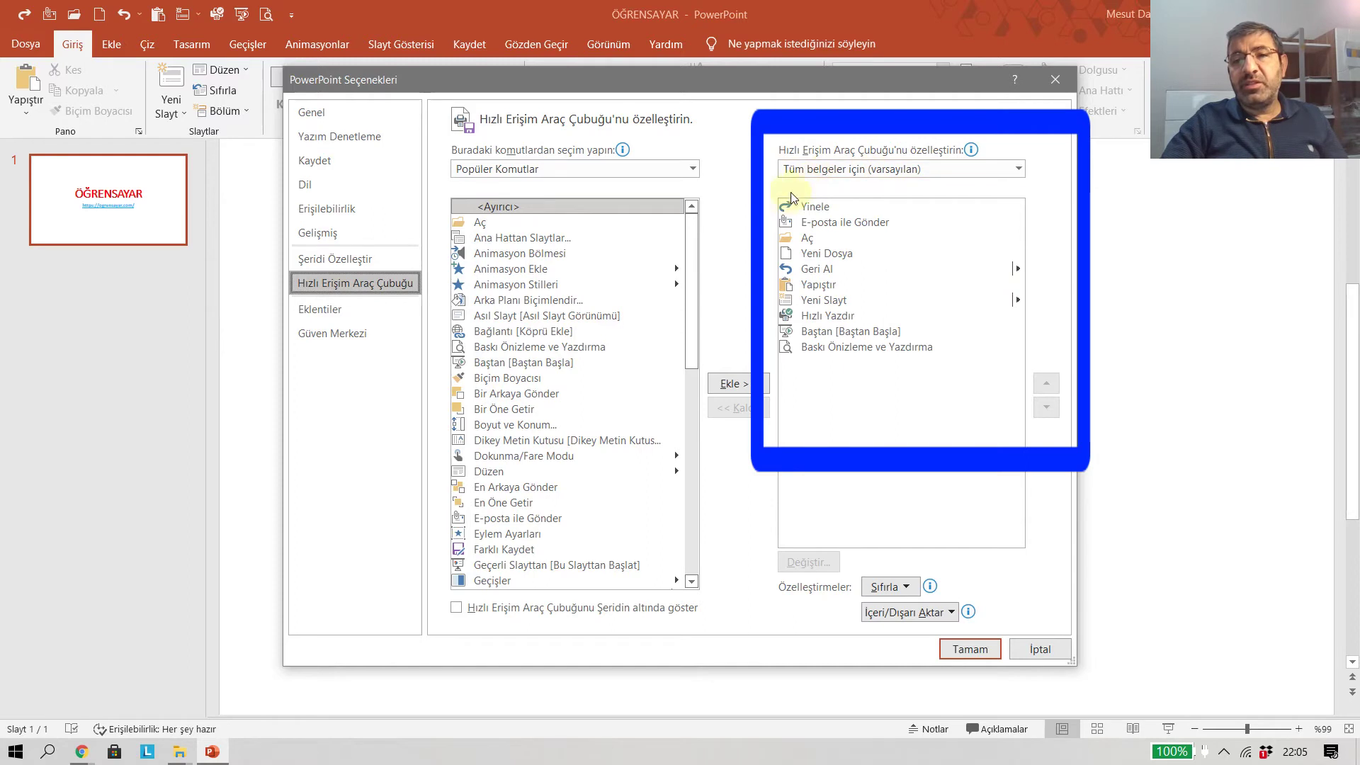
left_click(804, 239)
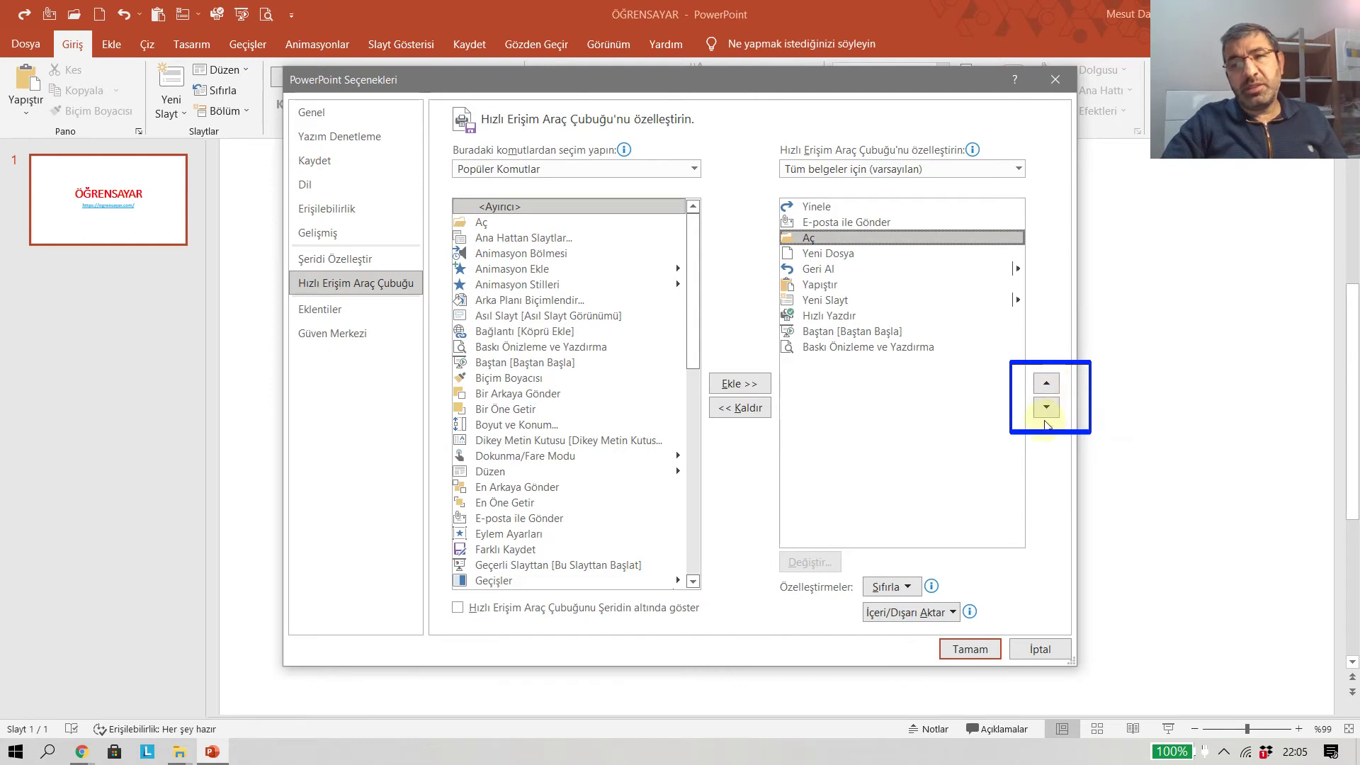
left_click(1047, 384)
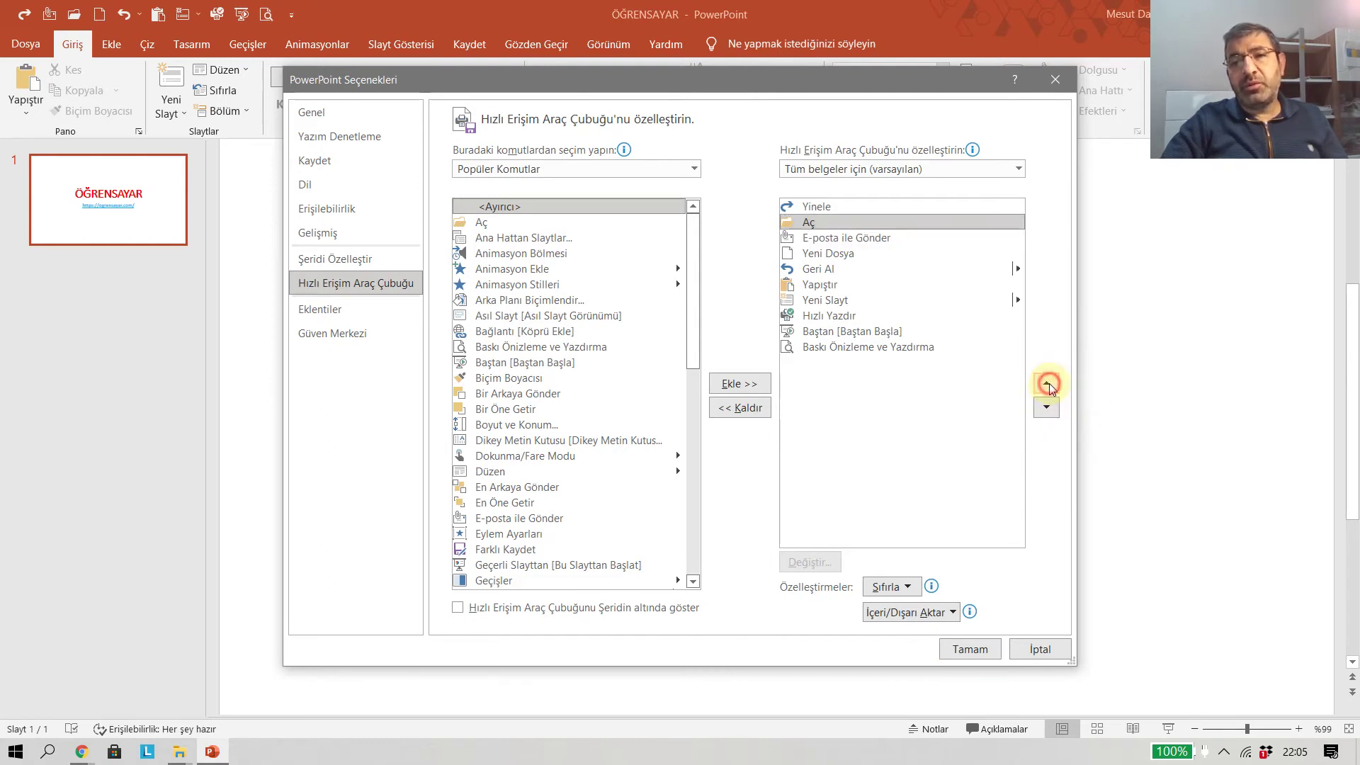
left_click(1047, 384)
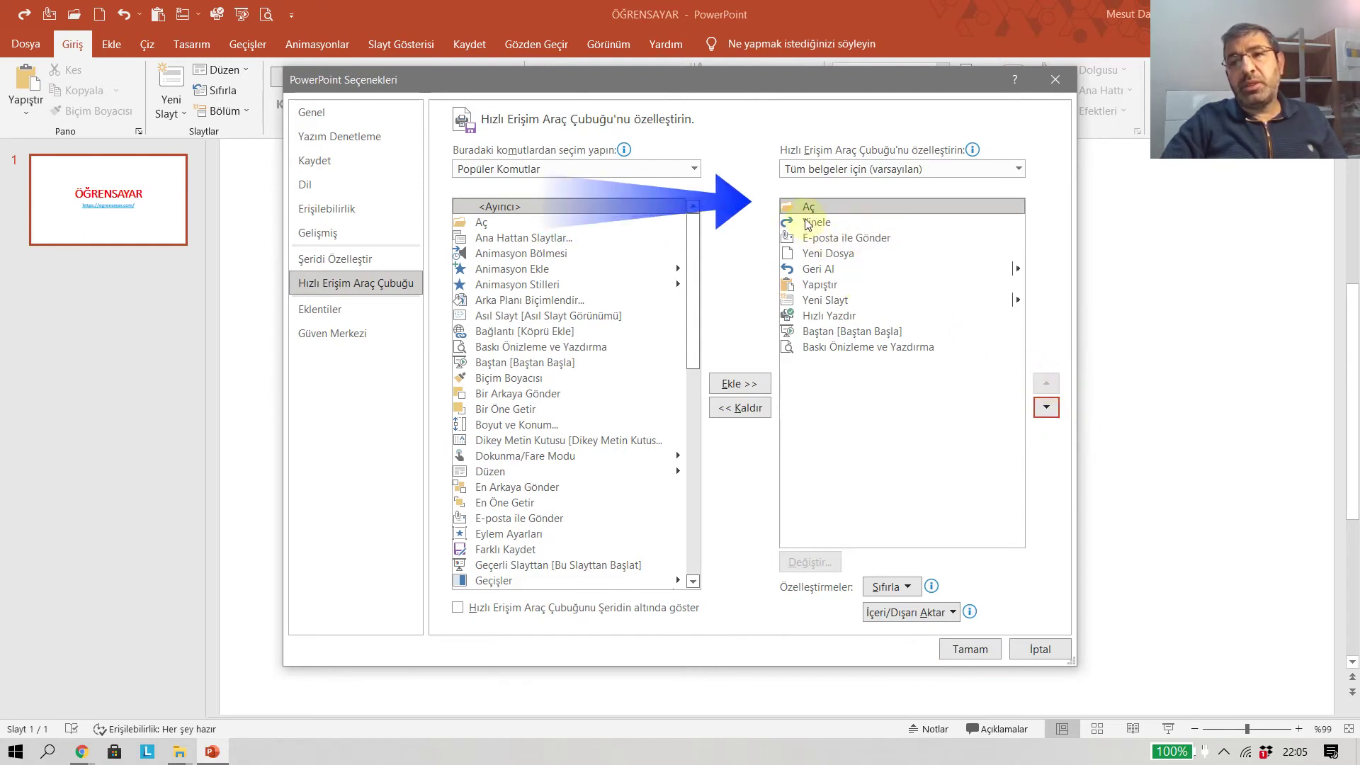
left_click(819, 319)
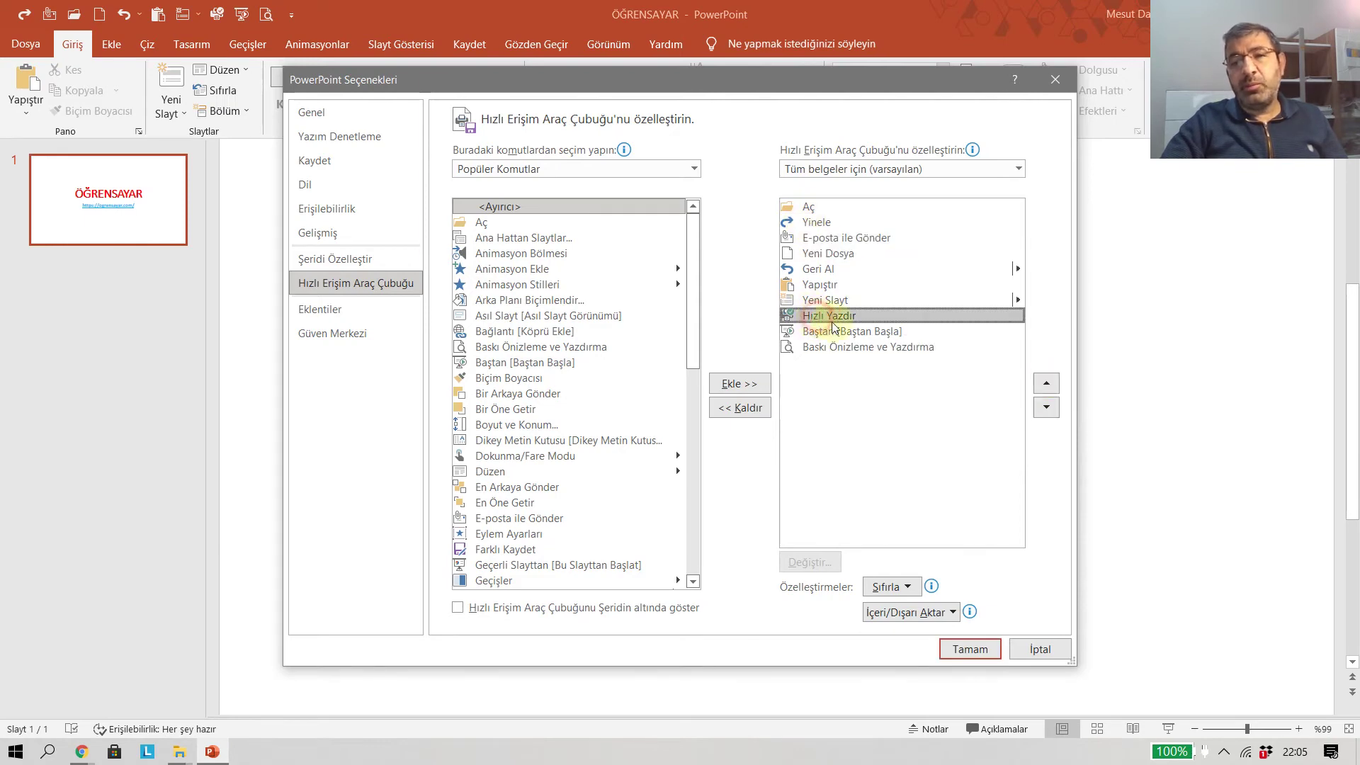
left_click(1047, 408)
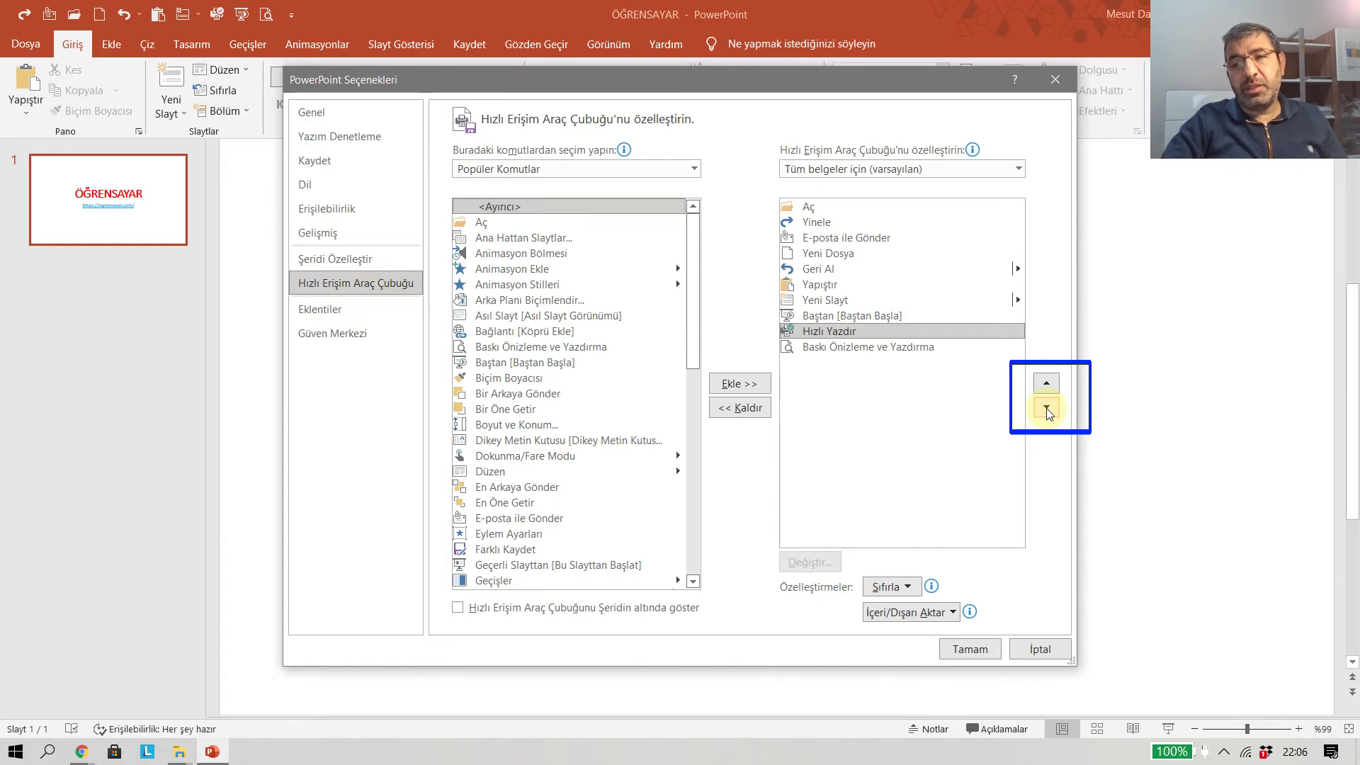
left_click(1047, 408)
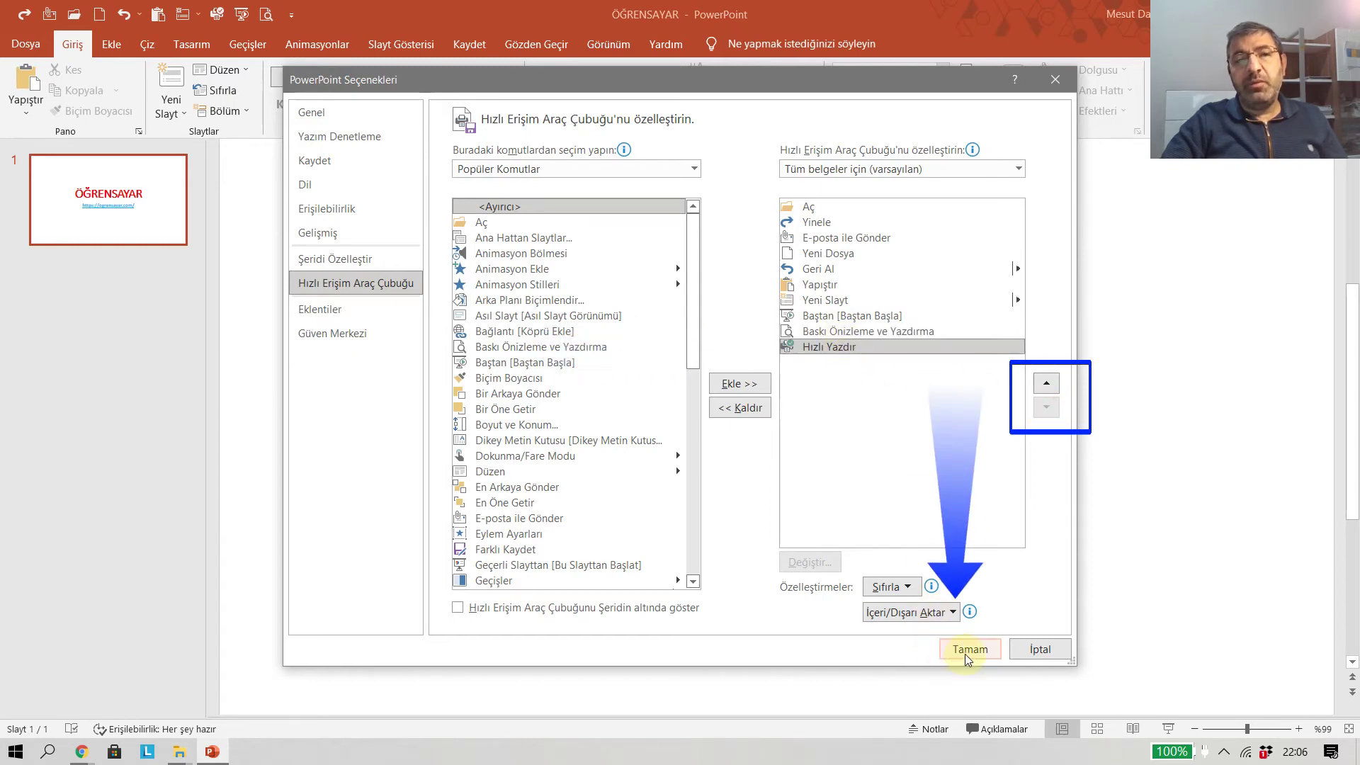
left_click(965, 652)
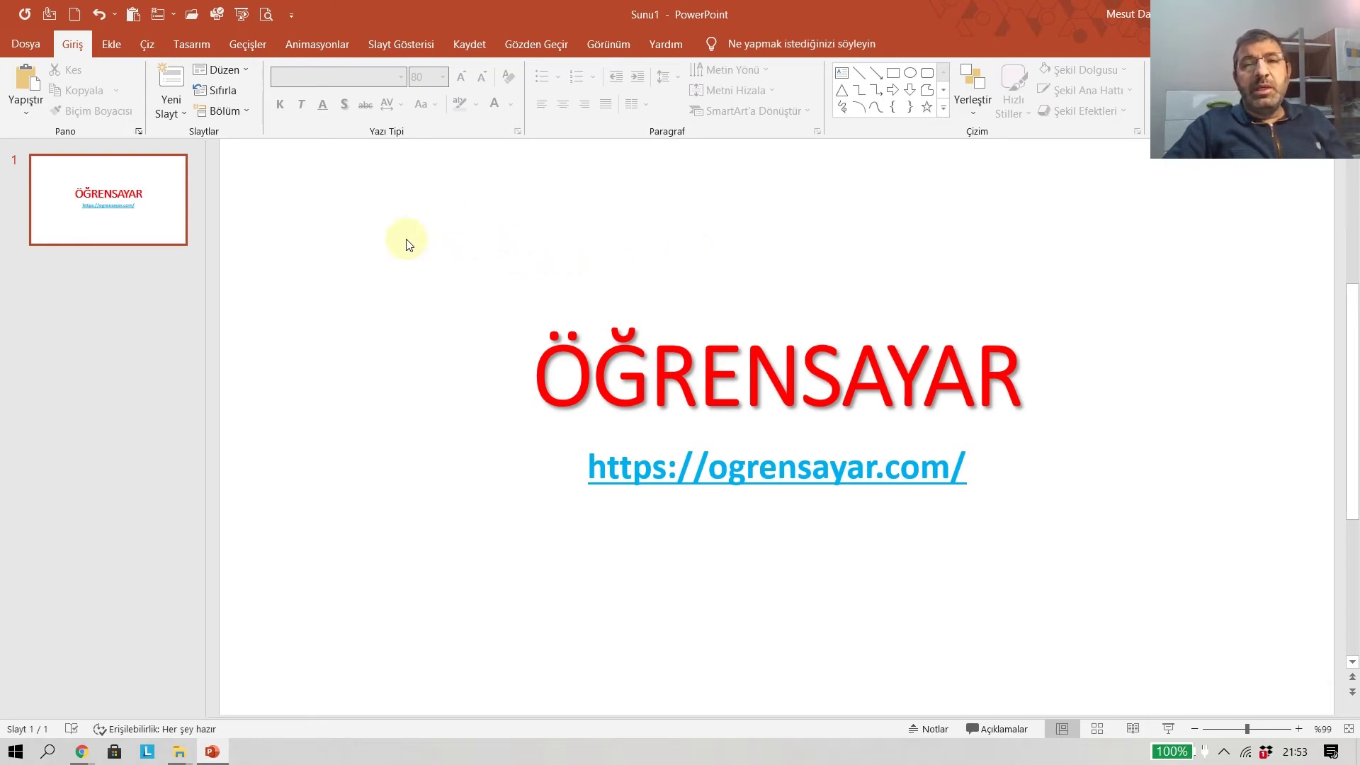
Step: Start exporting all customizations via İçeri/Dışarı Aktar, then cancel the save dialog
left_click(291, 17)
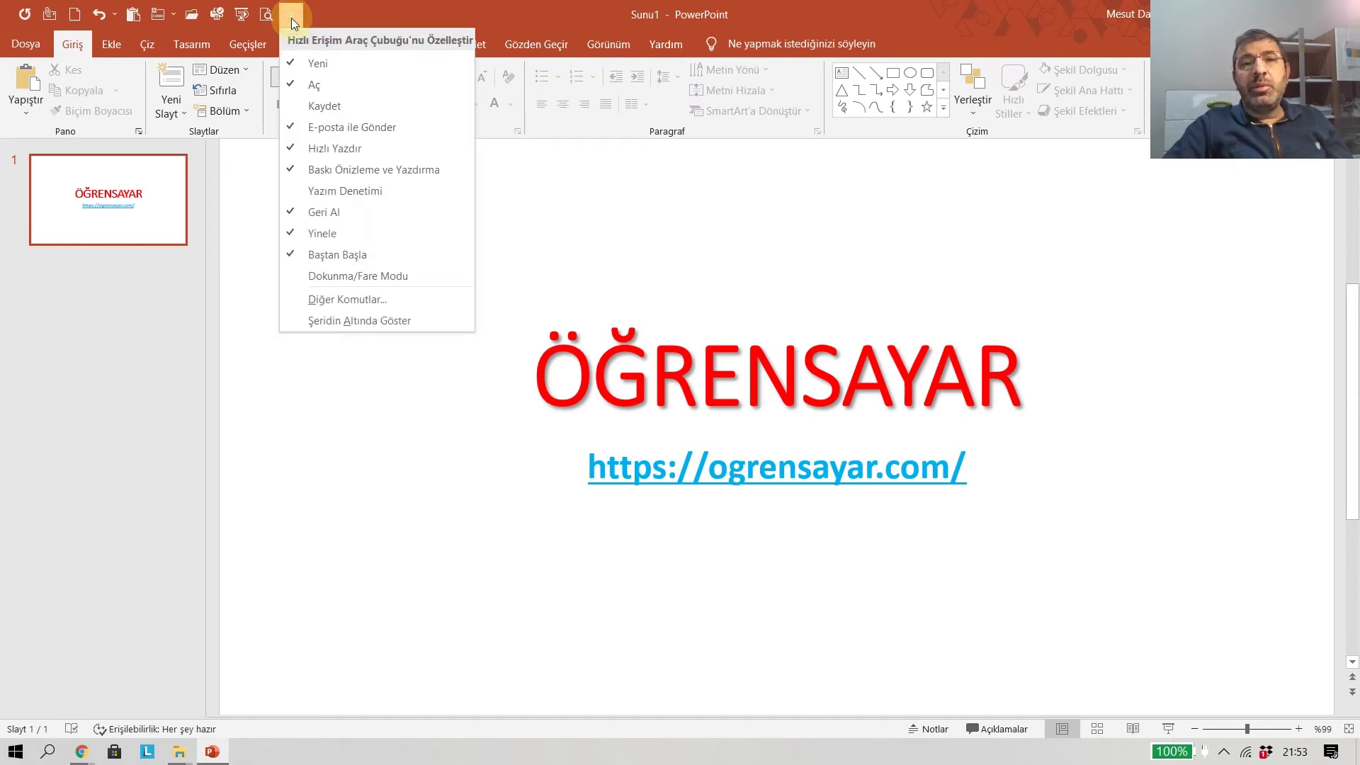
left_click(349, 300)
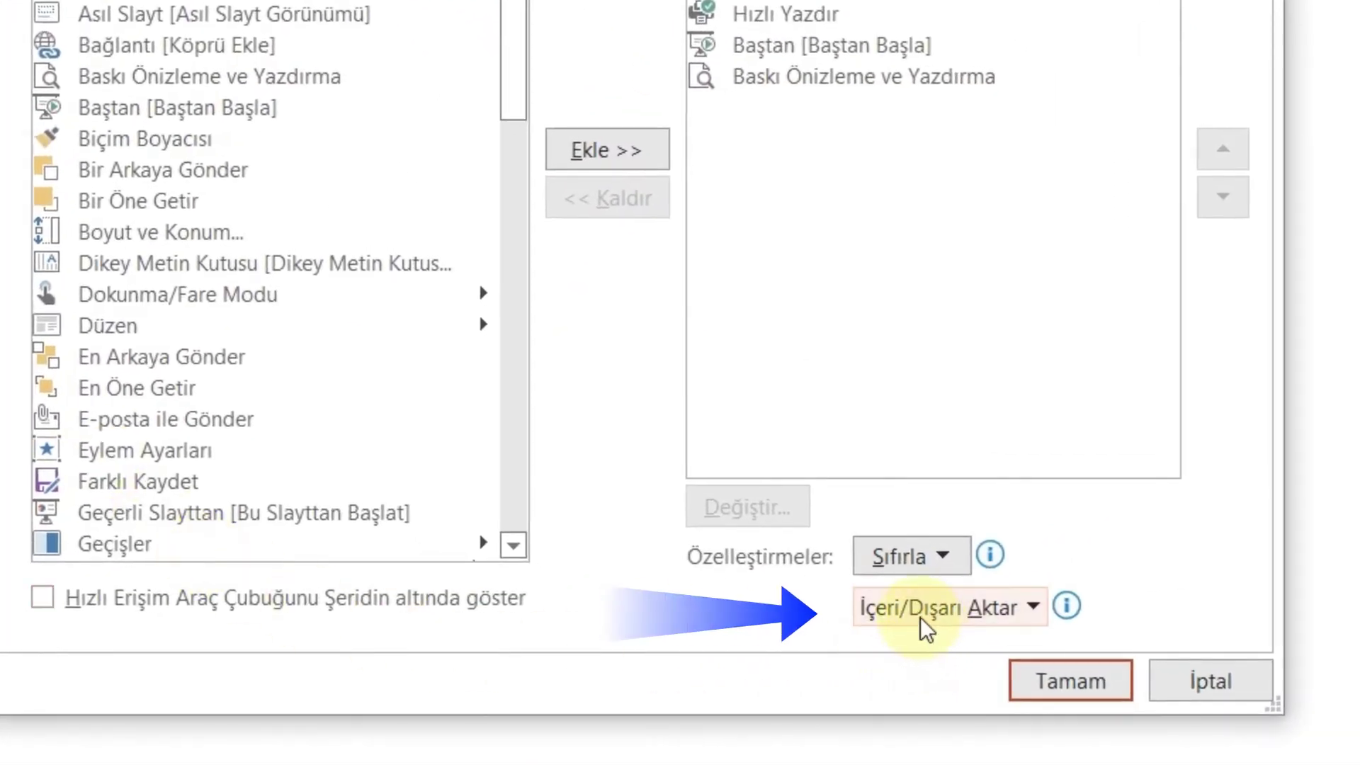
left_click(1031, 613)
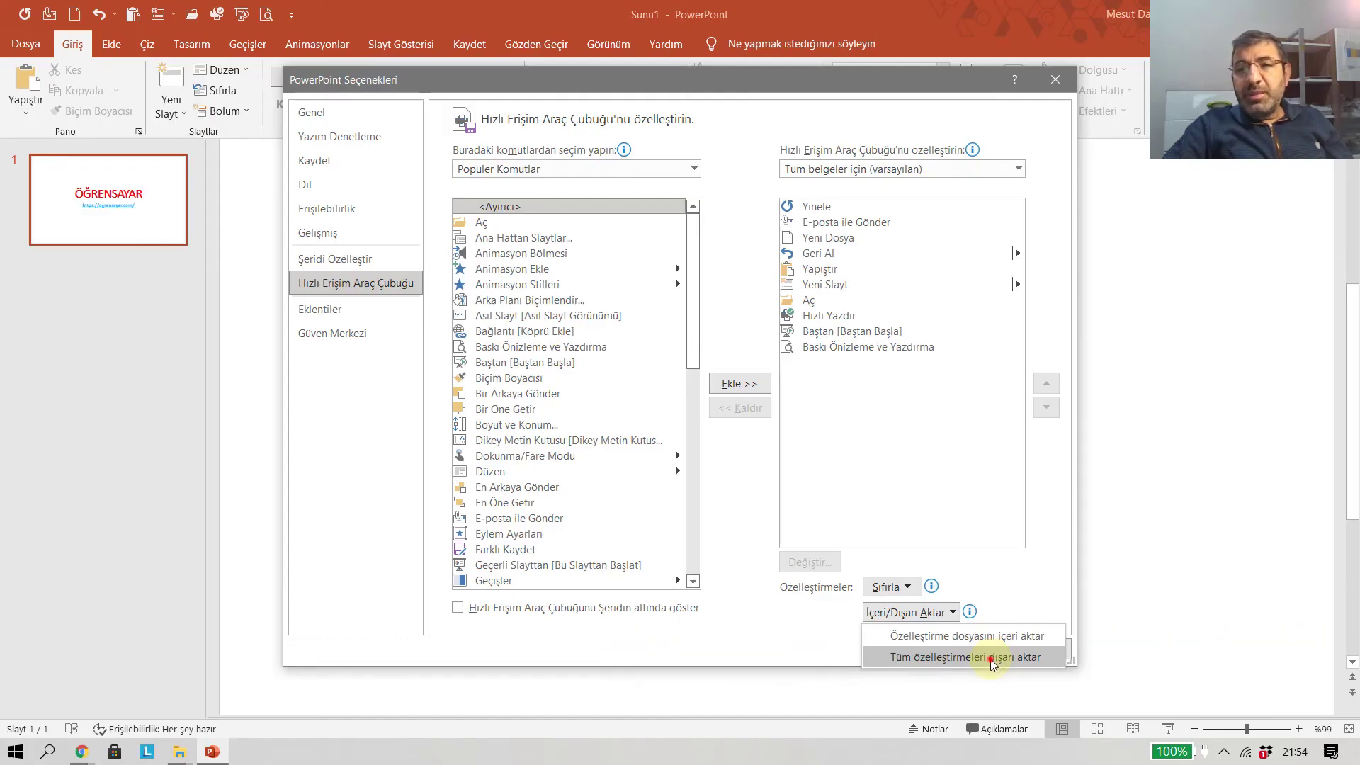
left_click(991, 659)
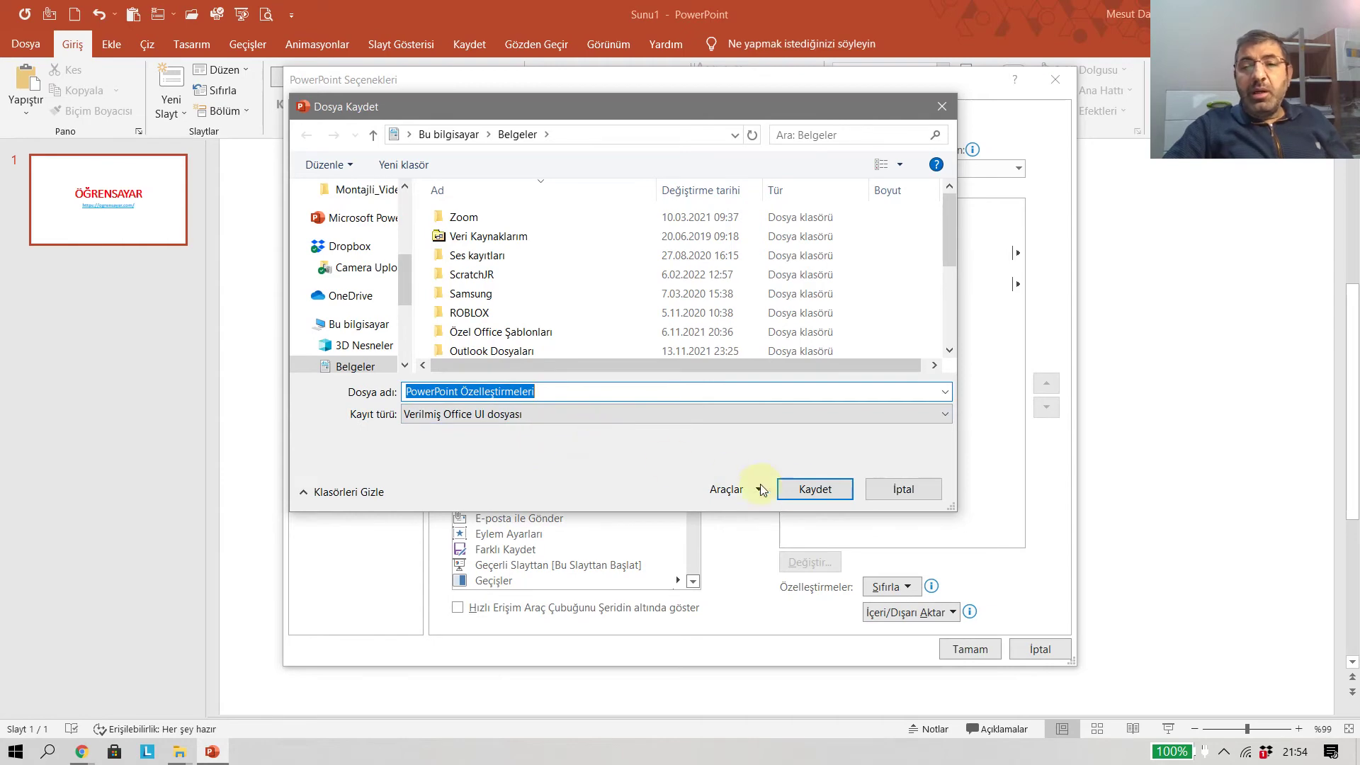
left_click(900, 493)
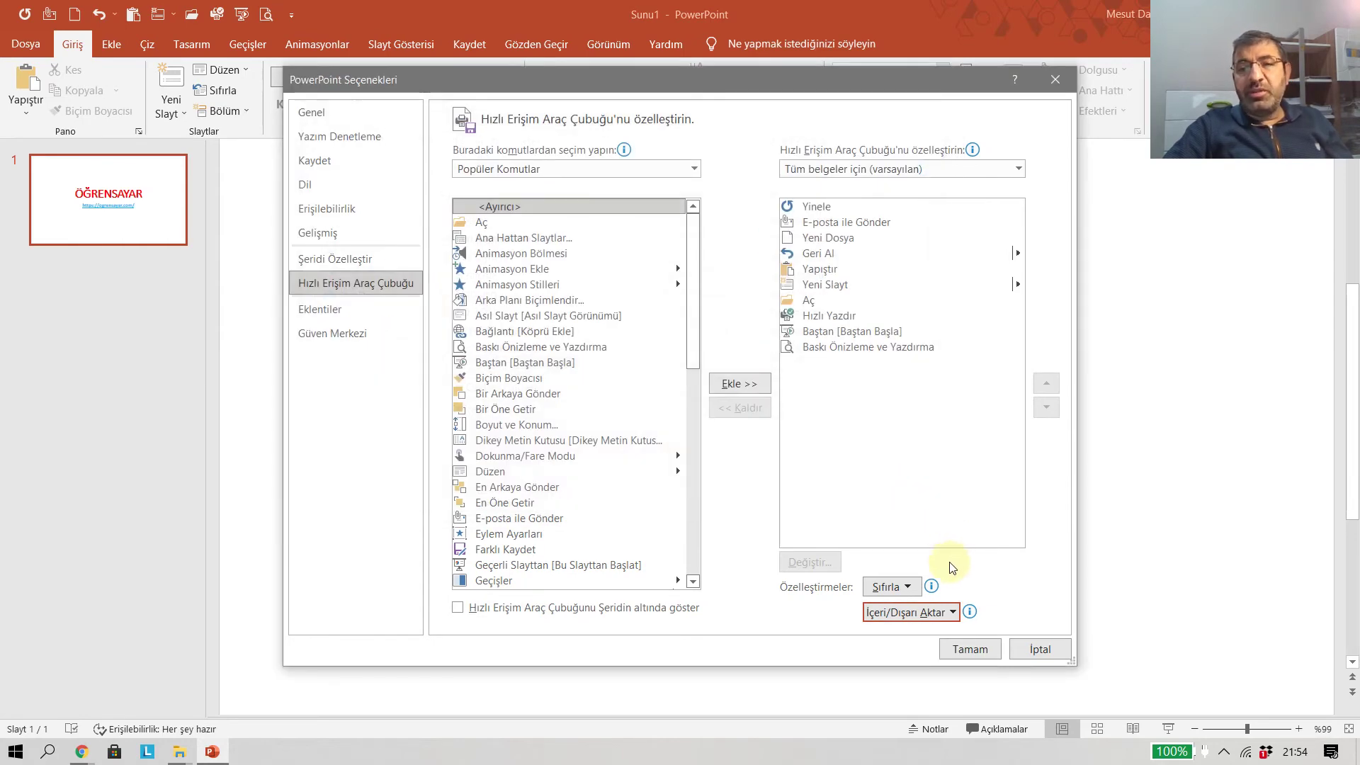
Step: Choose Özelleştirme dosyasını içeri aktar from the İçeri/Dışarı Aktar menu
left_click(951, 614)
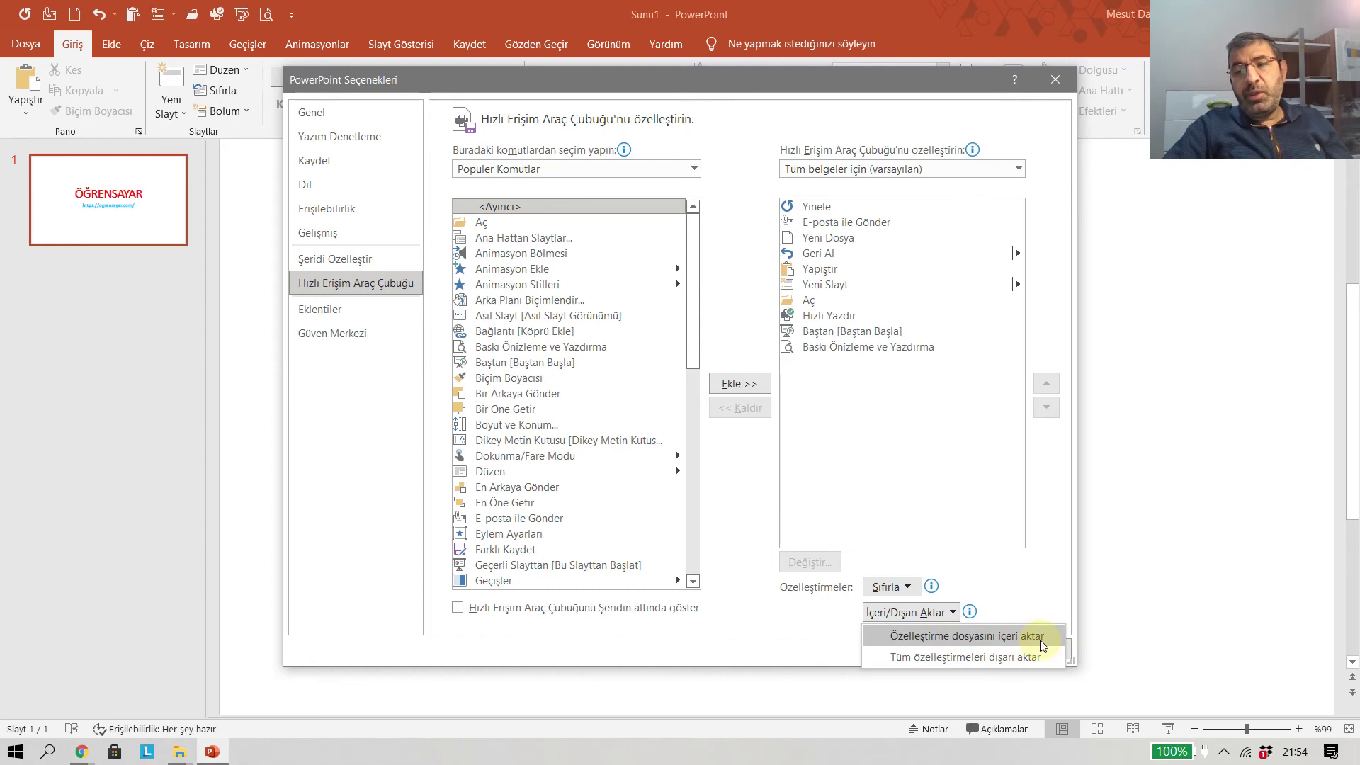
left_click(1040, 639)
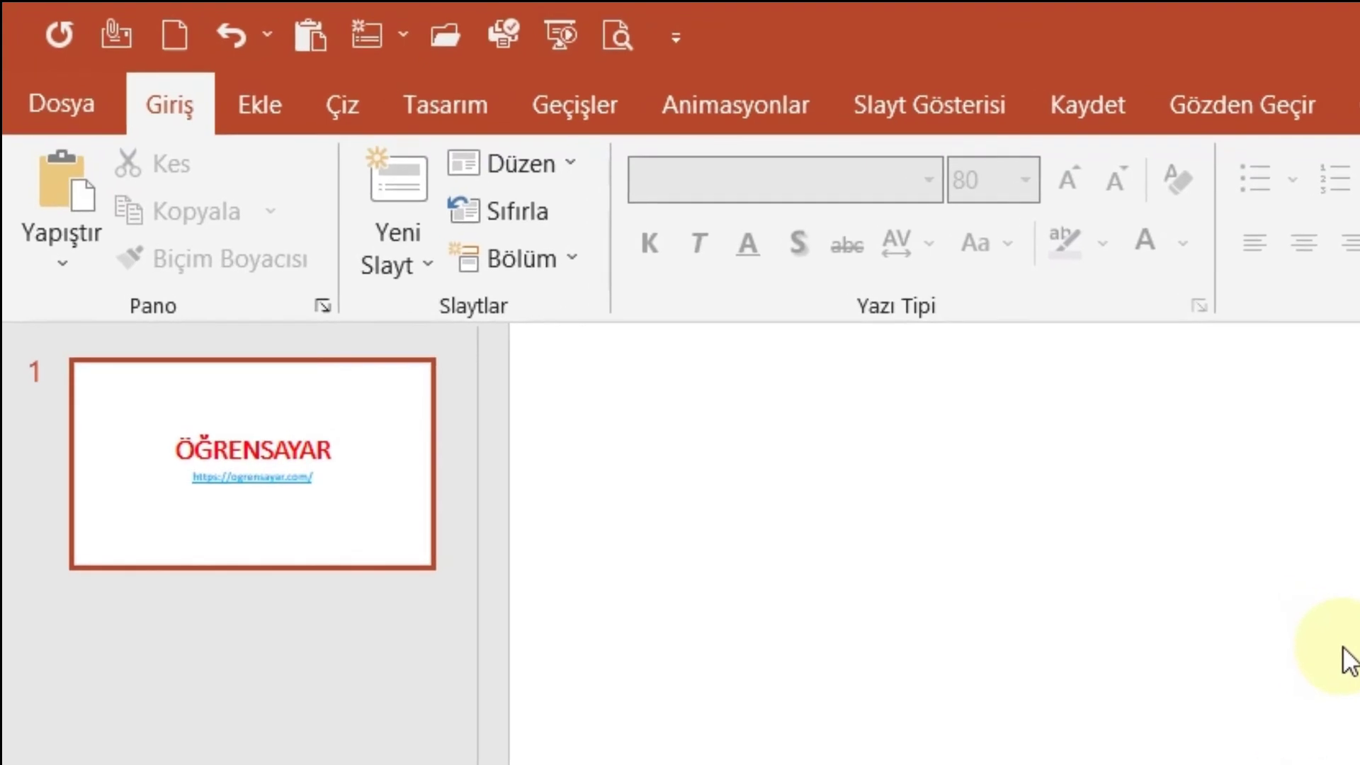
Step: Show key tips with Alt, run and end the slide show, then trigger Aç with key 7
key("alt")
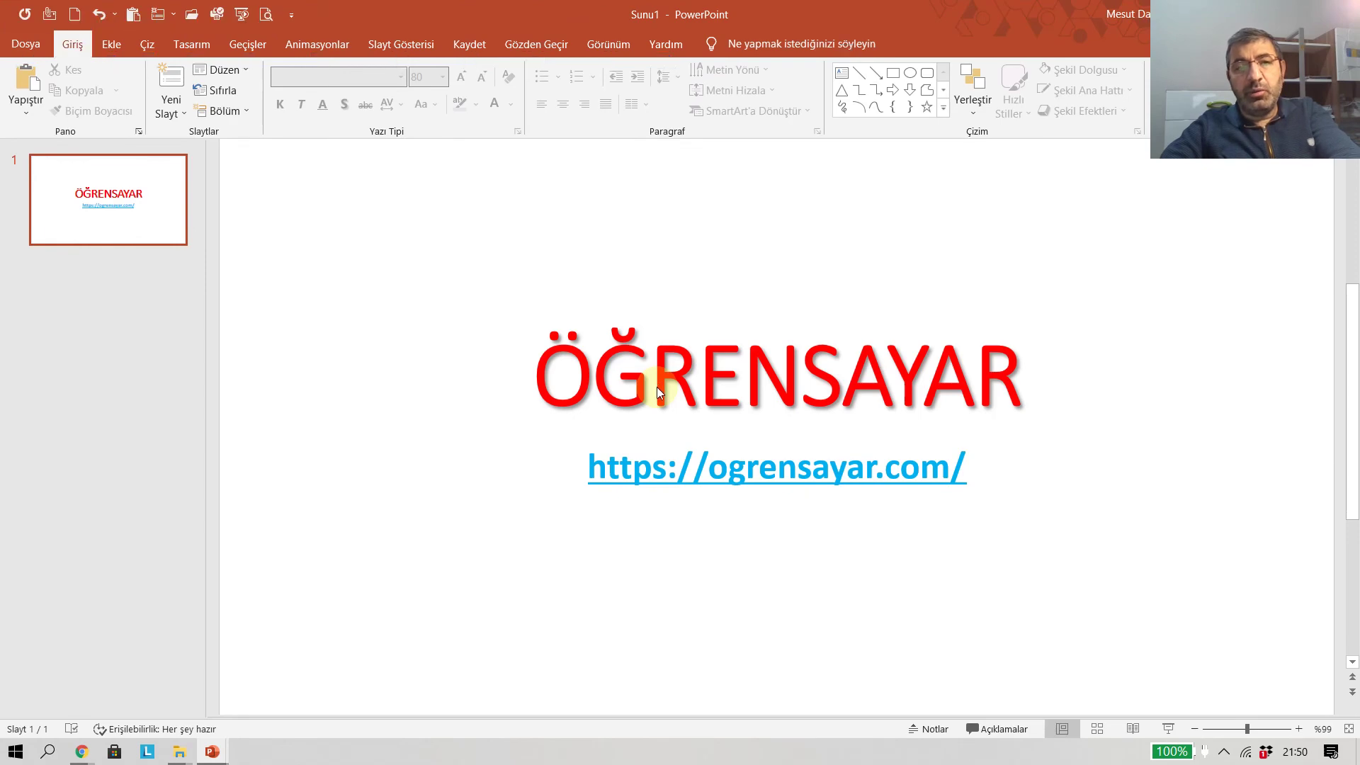
key("F5")
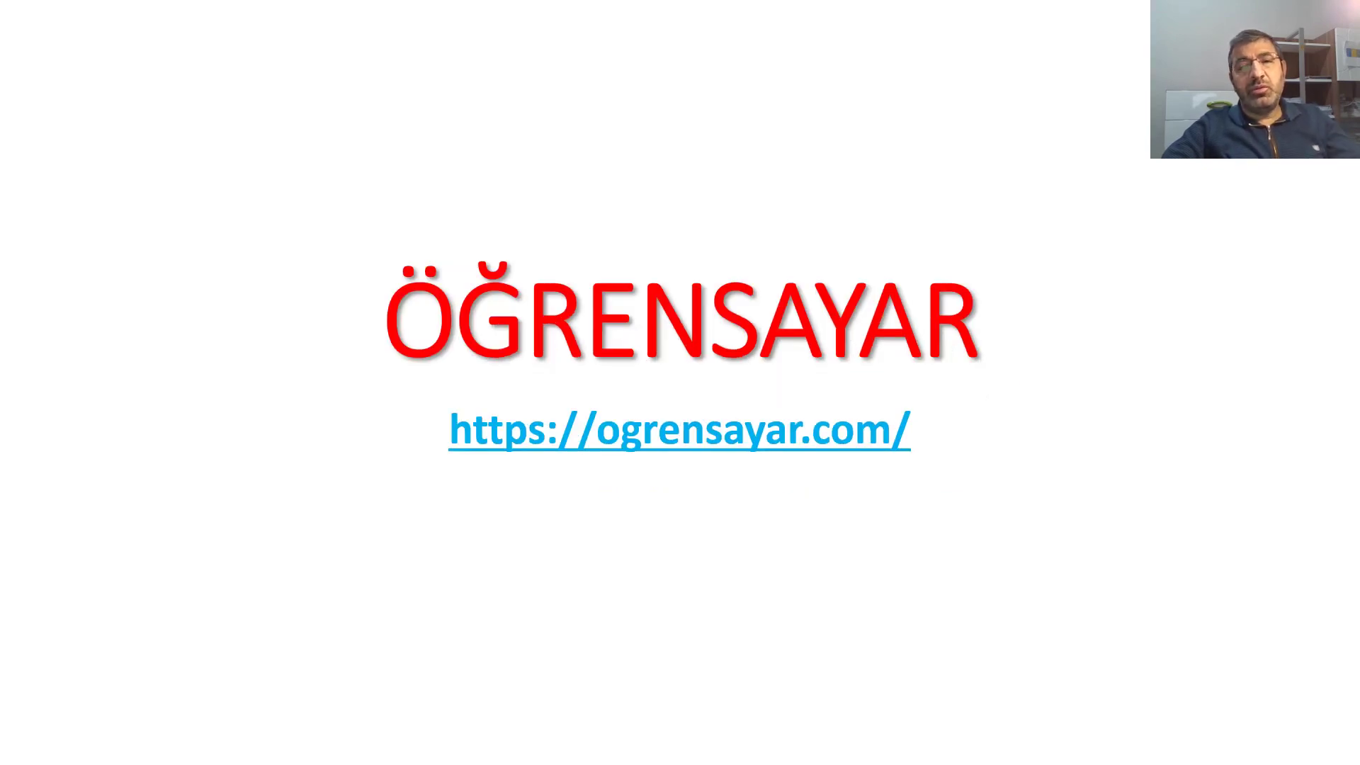
key("Escape")
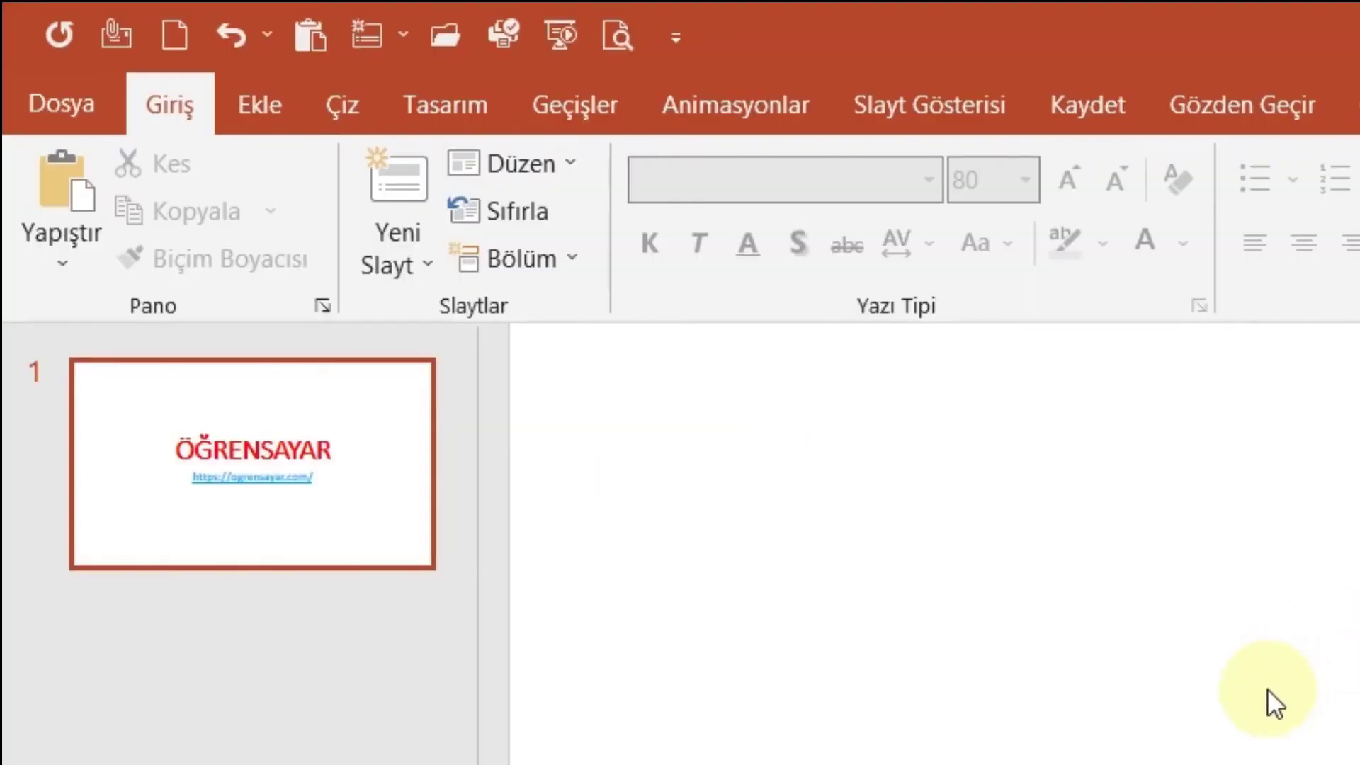
key("alt")
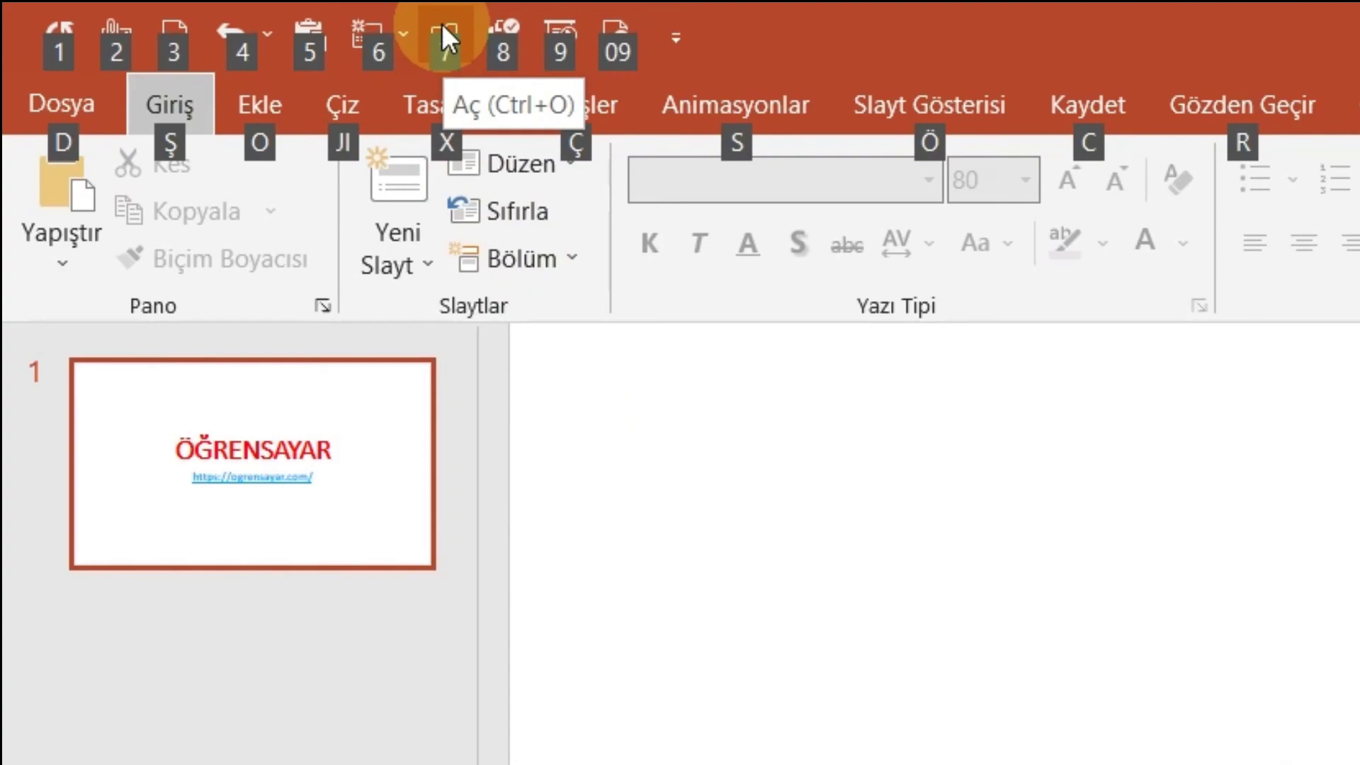
key("7")
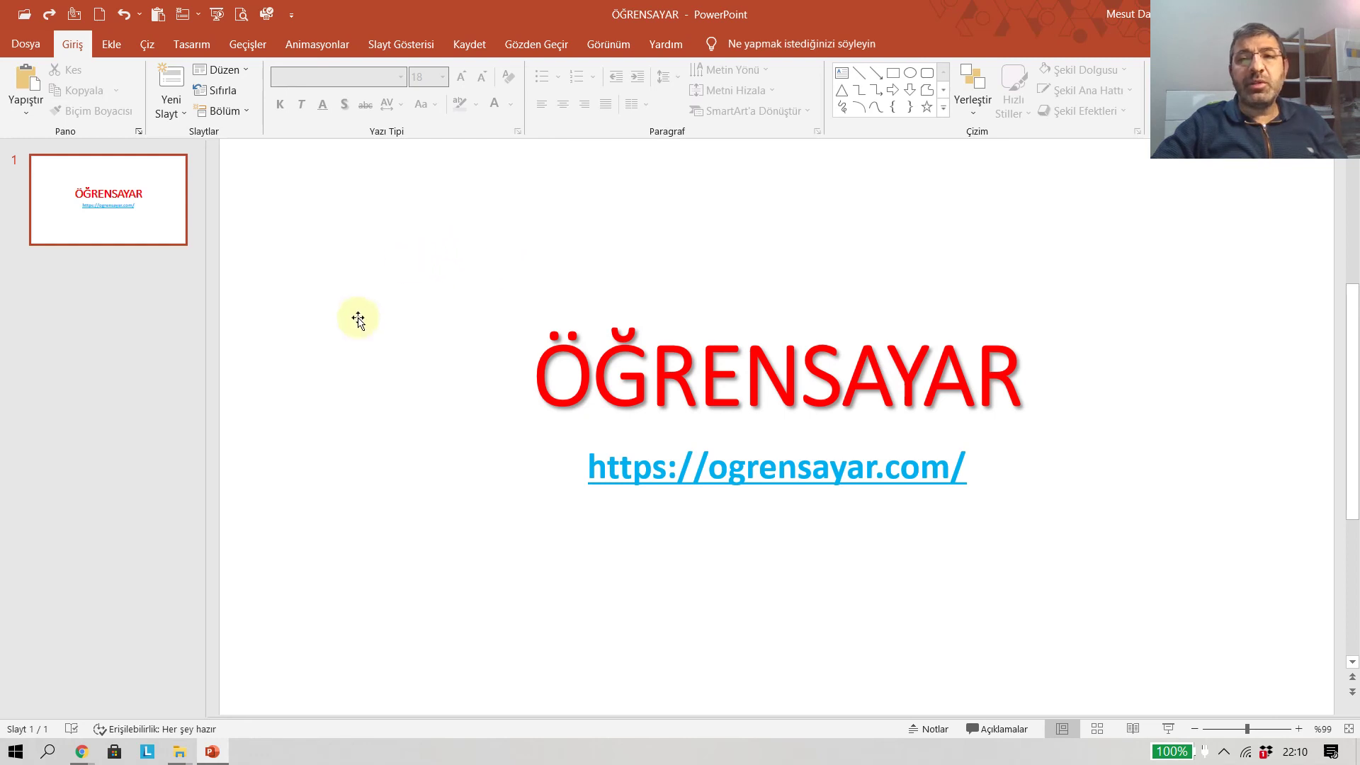
Step: Reset only the Quick Access Toolbar in Options, confirm with Evet, and close with Tamam
left_click(291, 16)
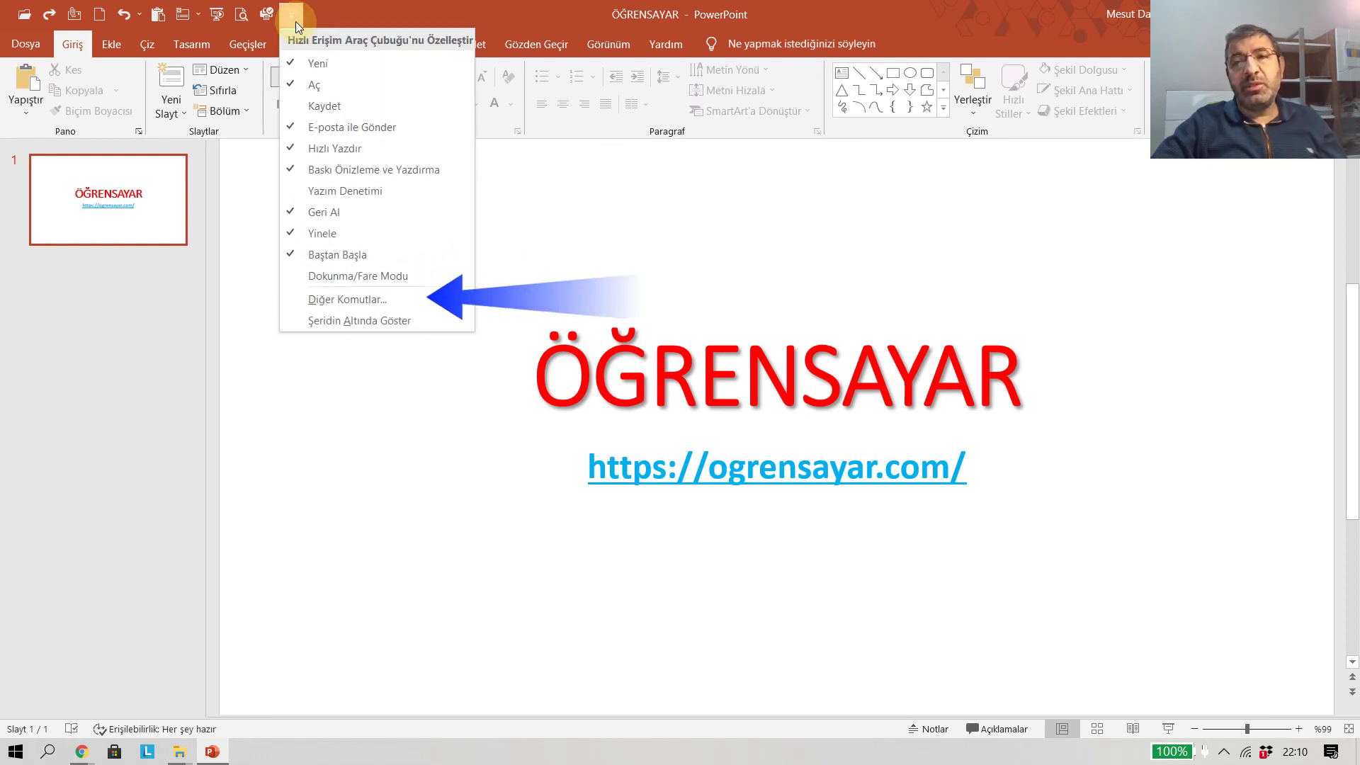
left_click(347, 299)
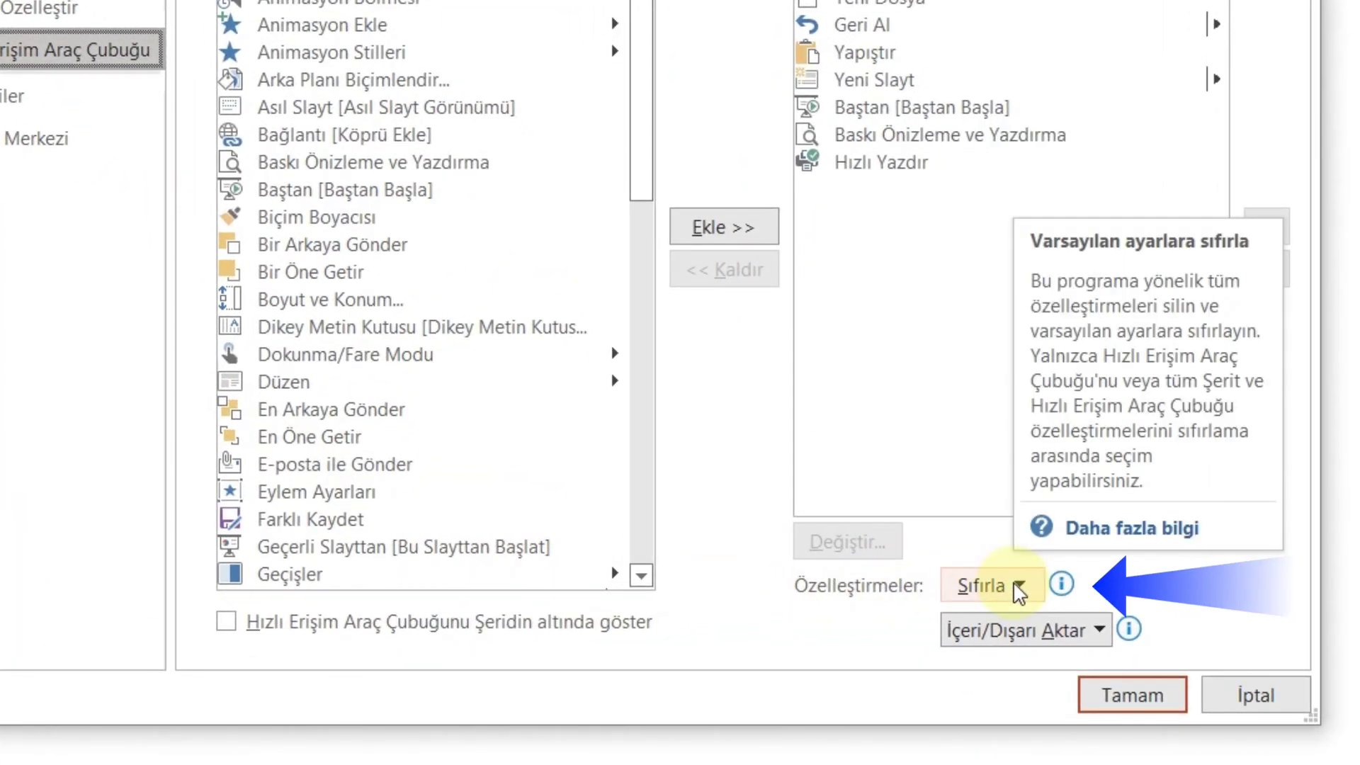
left_click(1021, 592)
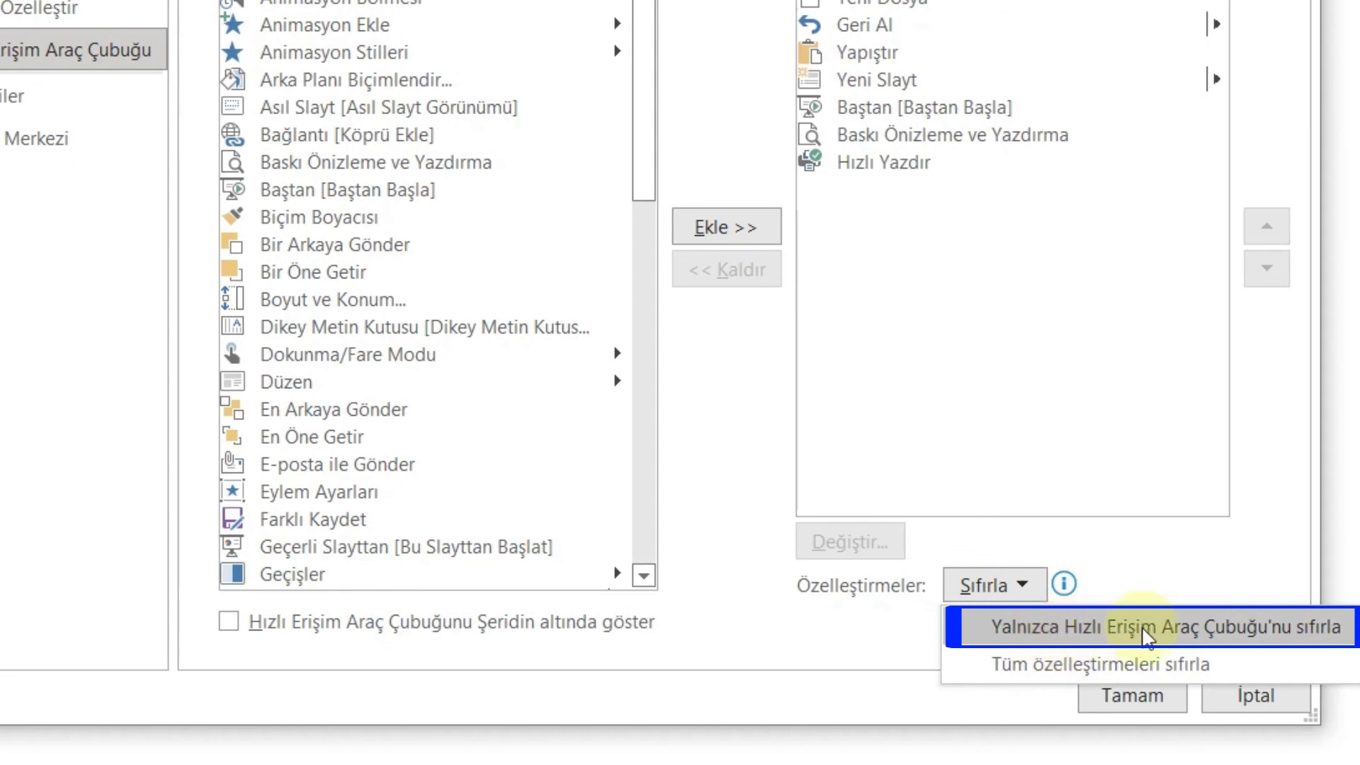
left_click(1244, 647)
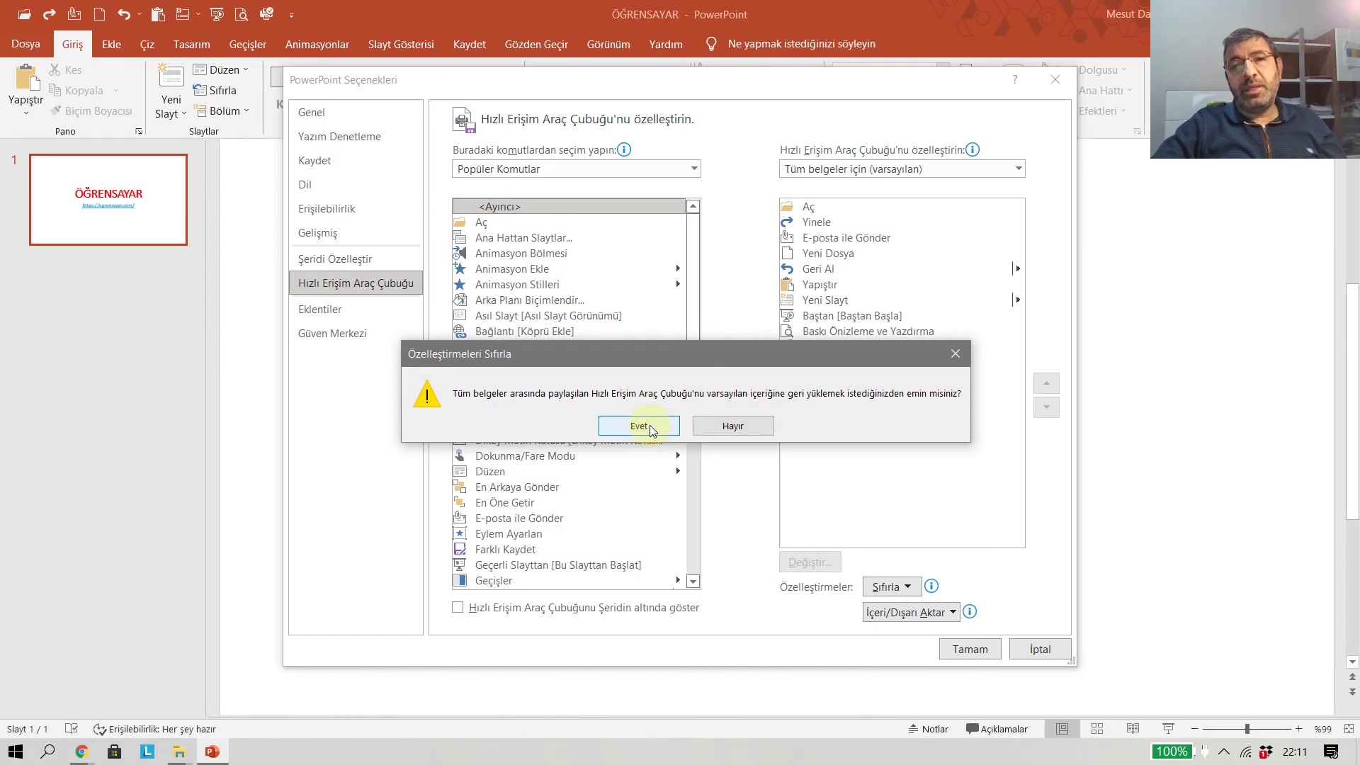
left_click(649, 429)
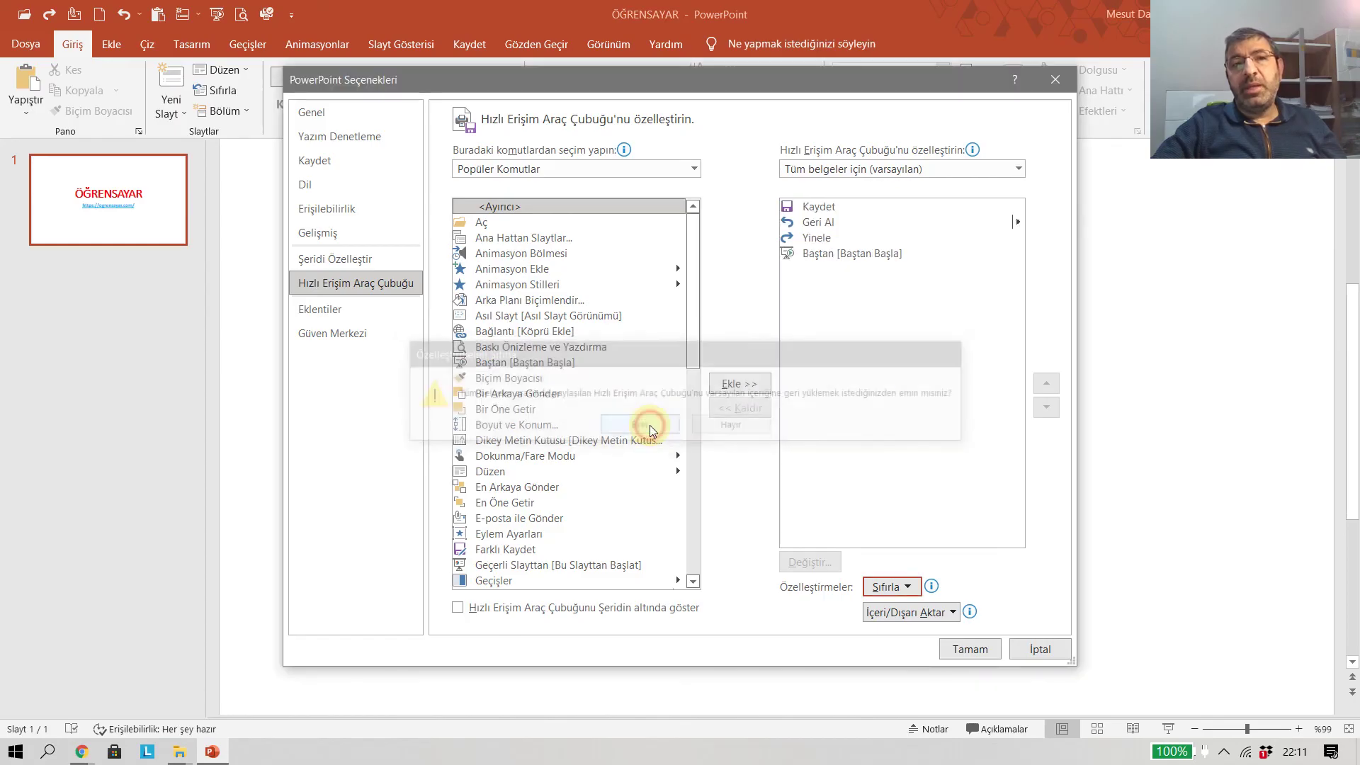
left_click(968, 648)
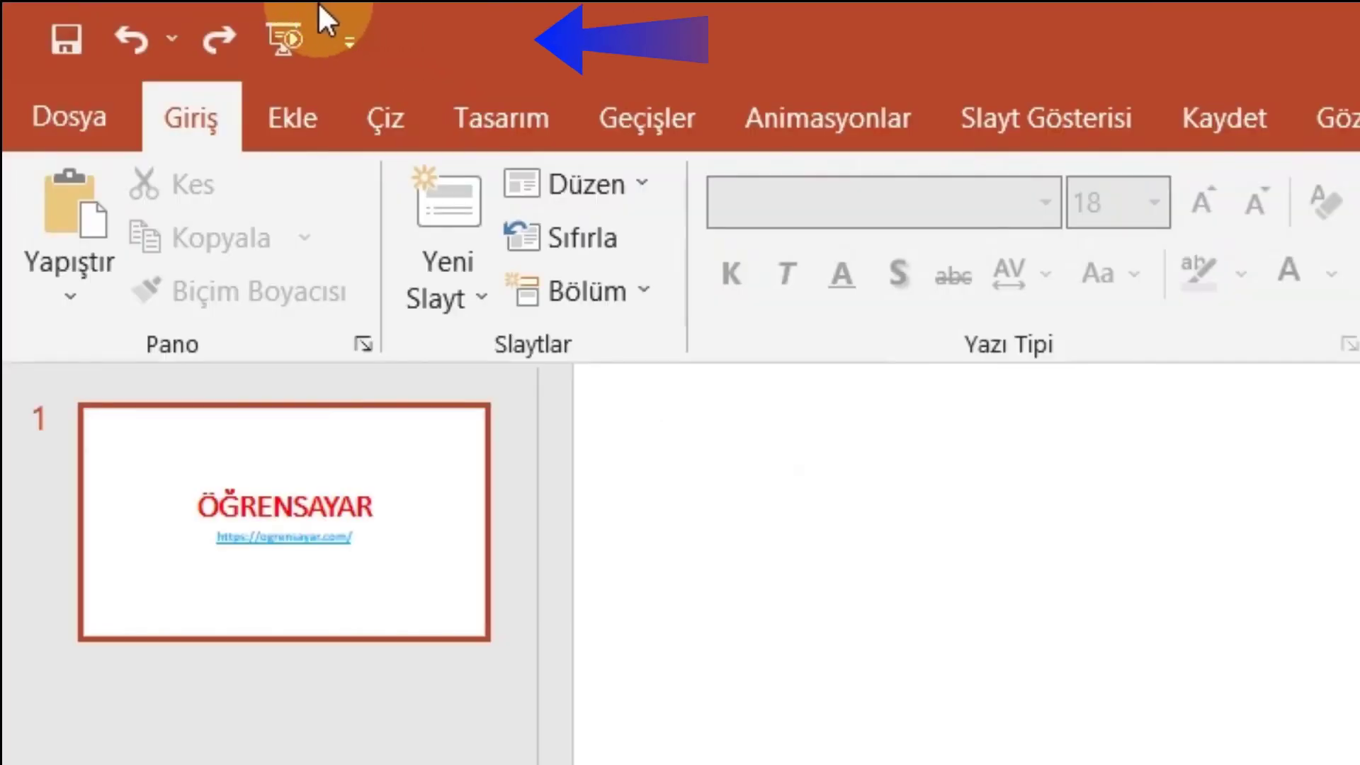